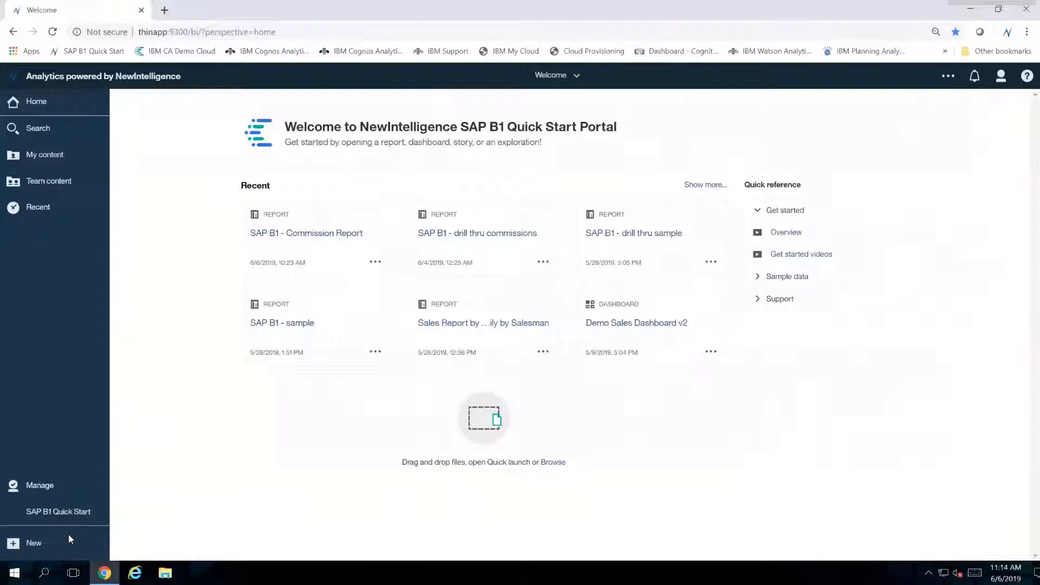
Create a new dashboard from the tabbed template with one large area, two medium panels and a column of four small panels
left_click(13, 545)
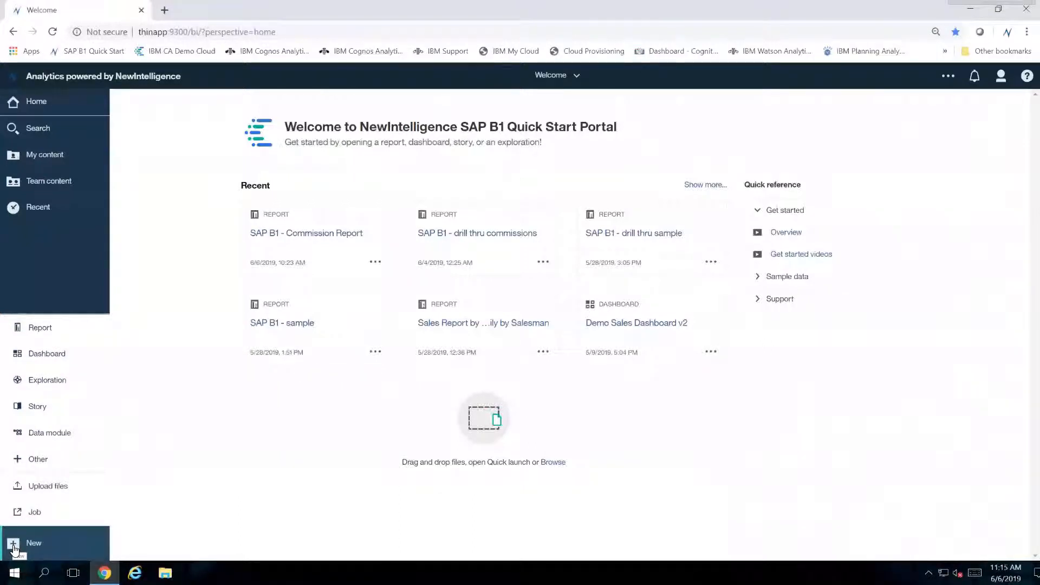
left_click(86, 358)
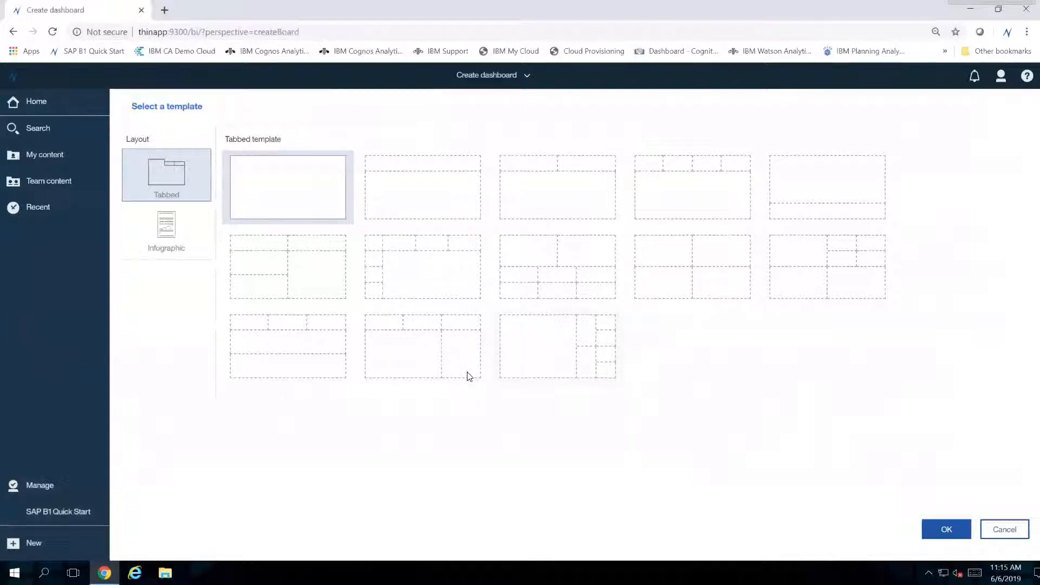
left_click(534, 359)
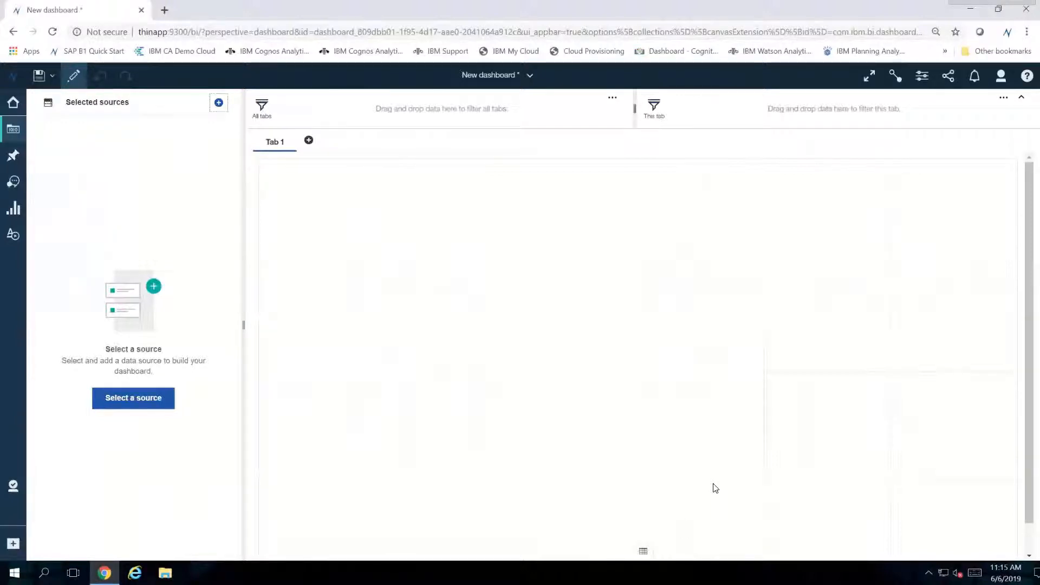
Add the SAP-B1 package from the Packages folder in Team content as the dashboard's data source
left_click(131, 405)
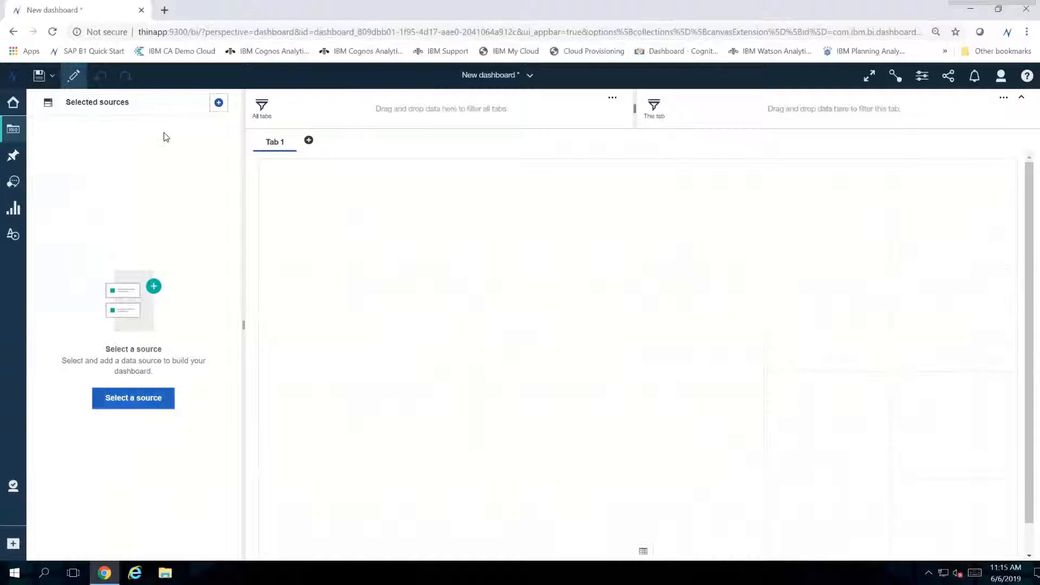
left_click(219, 104)
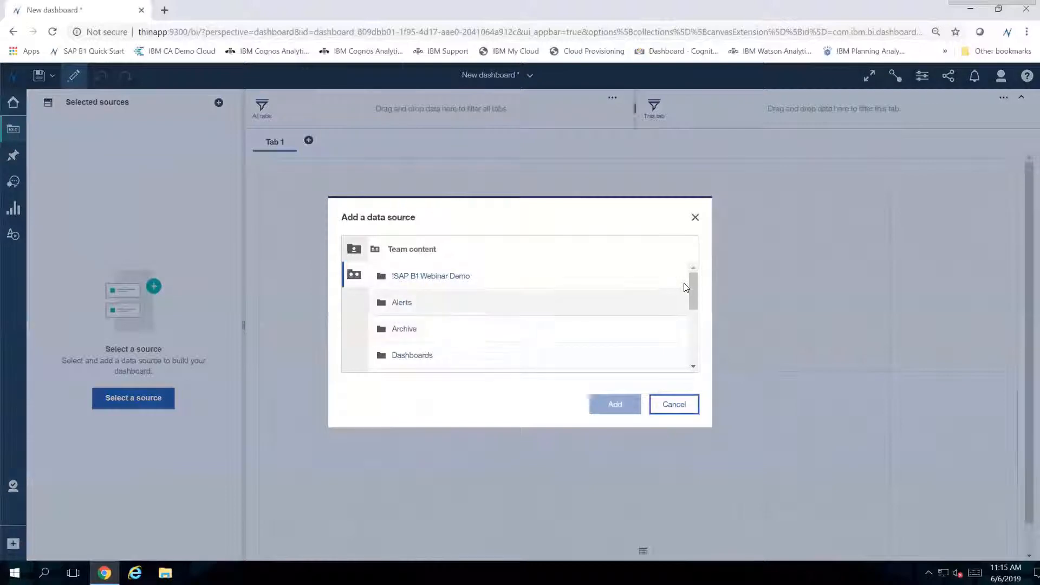
left_click_drag(693, 290, 692, 325)
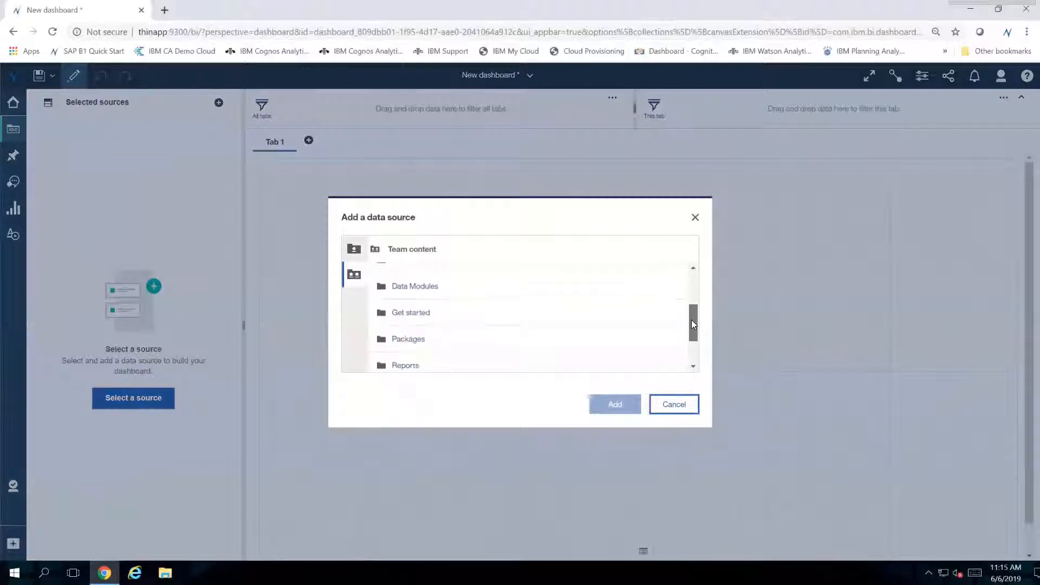
left_click(419, 340)
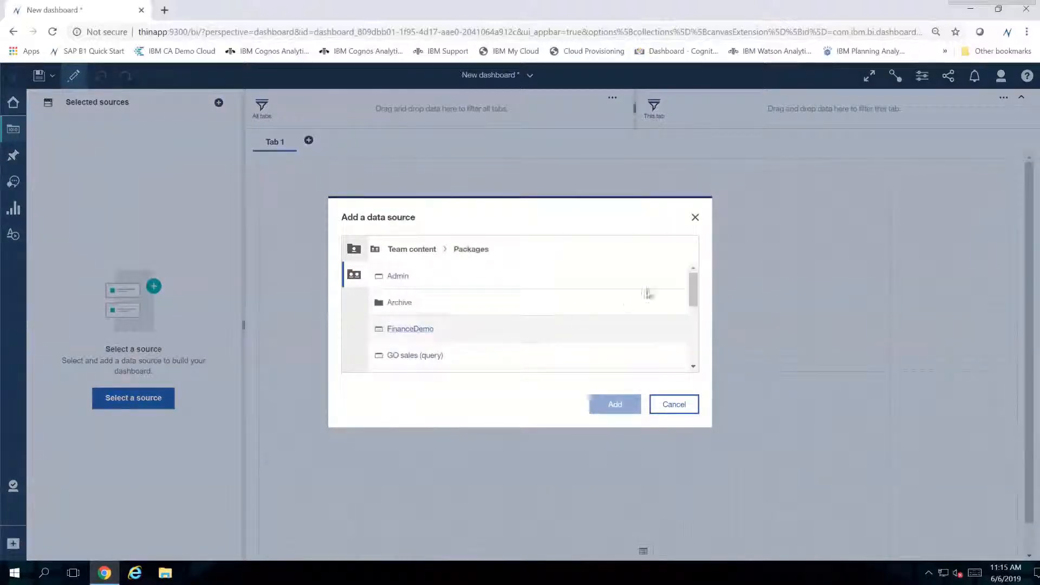
left_click_drag(693, 285, 694, 323)
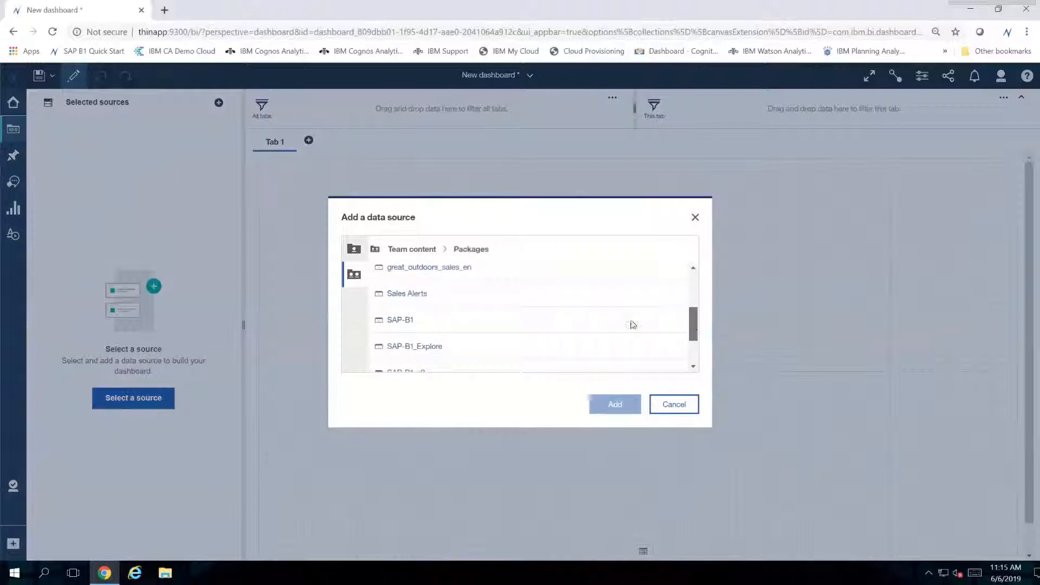
left_click(407, 321)
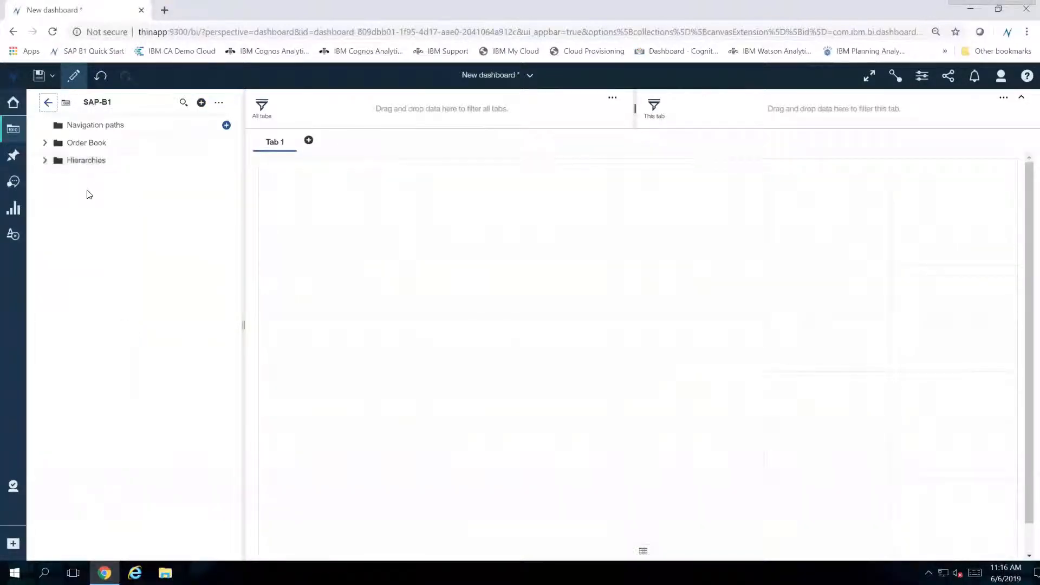
Expand the Order Book folder and examine the fields of the Calendar and Salesperson tables
left_click(46, 146)
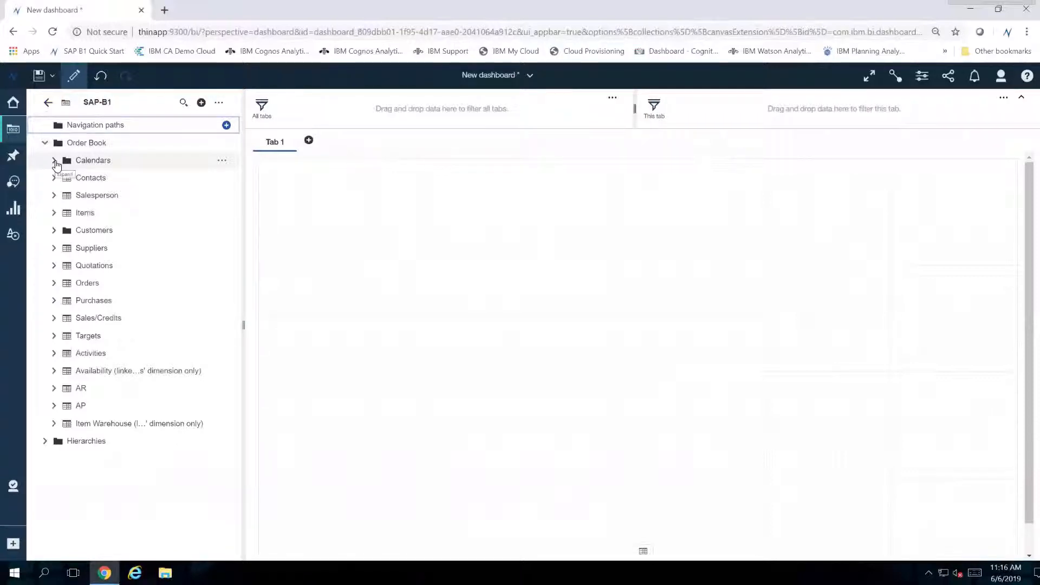
left_click(54, 161)
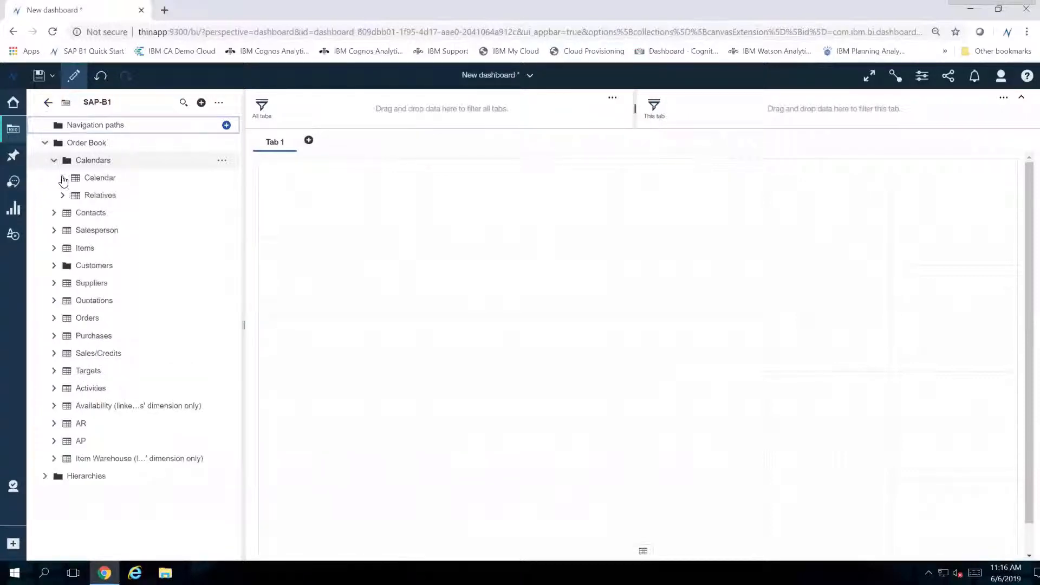
left_click(62, 179)
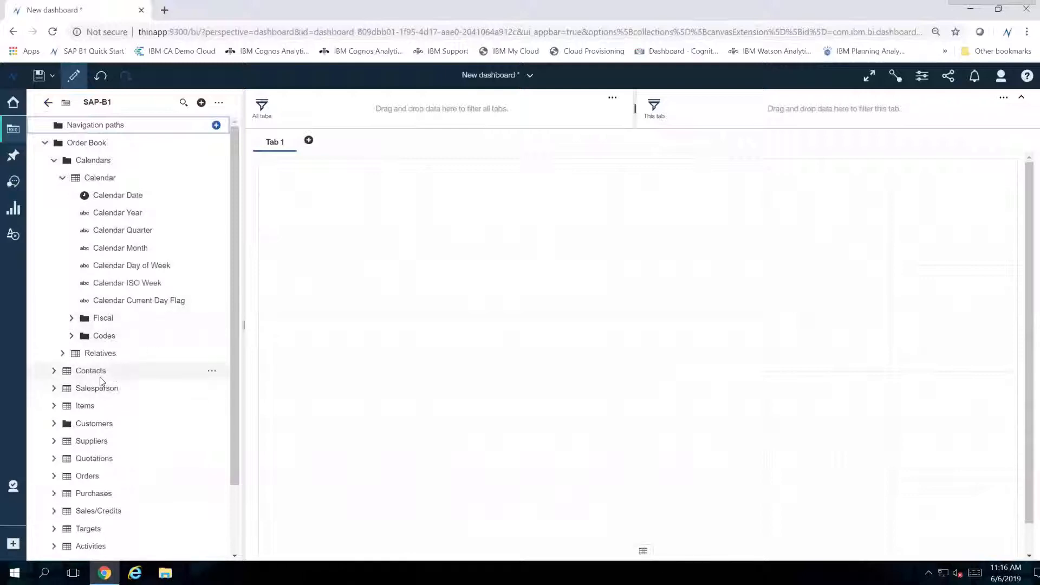
left_click(54, 389)
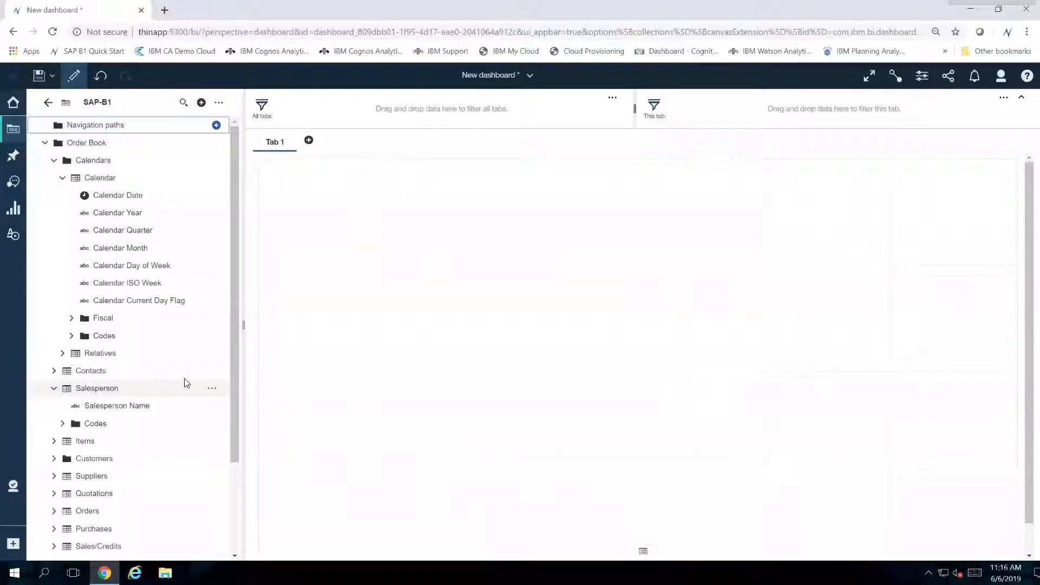
Examine the Items table's fields in its General, Cost/Sell and Supply folders
scroll(229, 426, "down", 2)
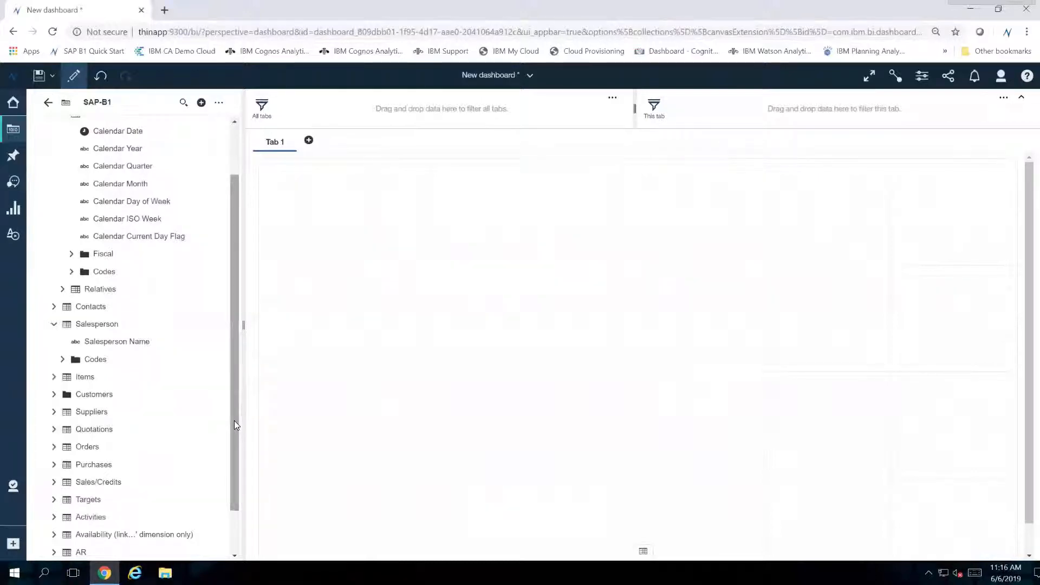
left_click(54, 377)
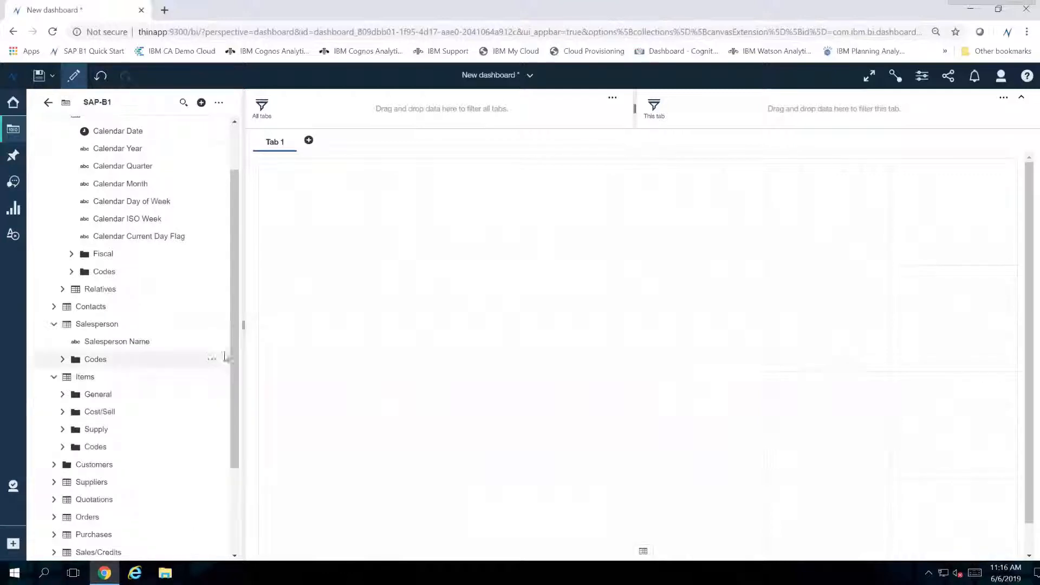
scroll(234, 390, "down", 1)
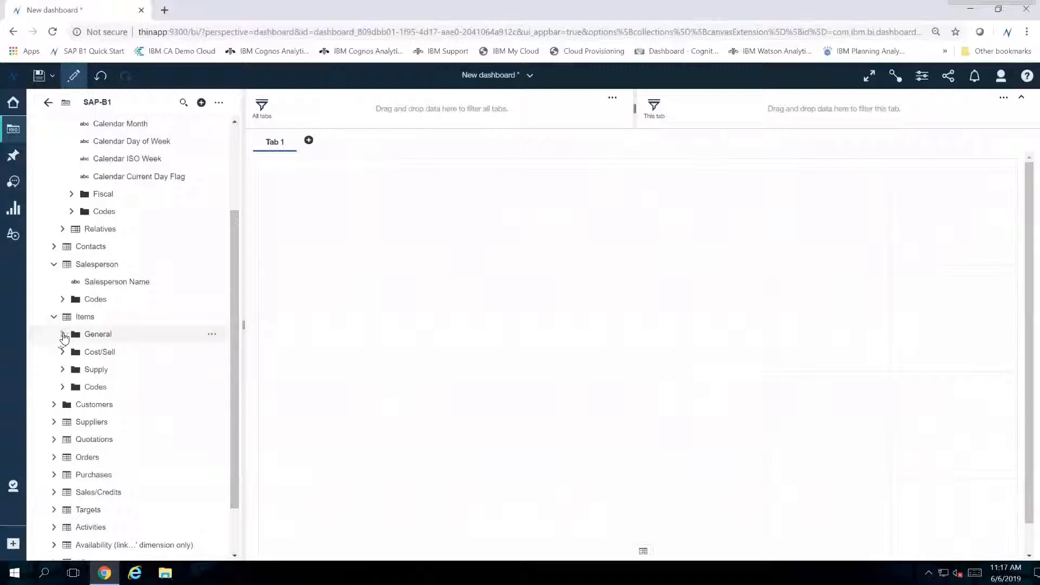
left_click(63, 334)
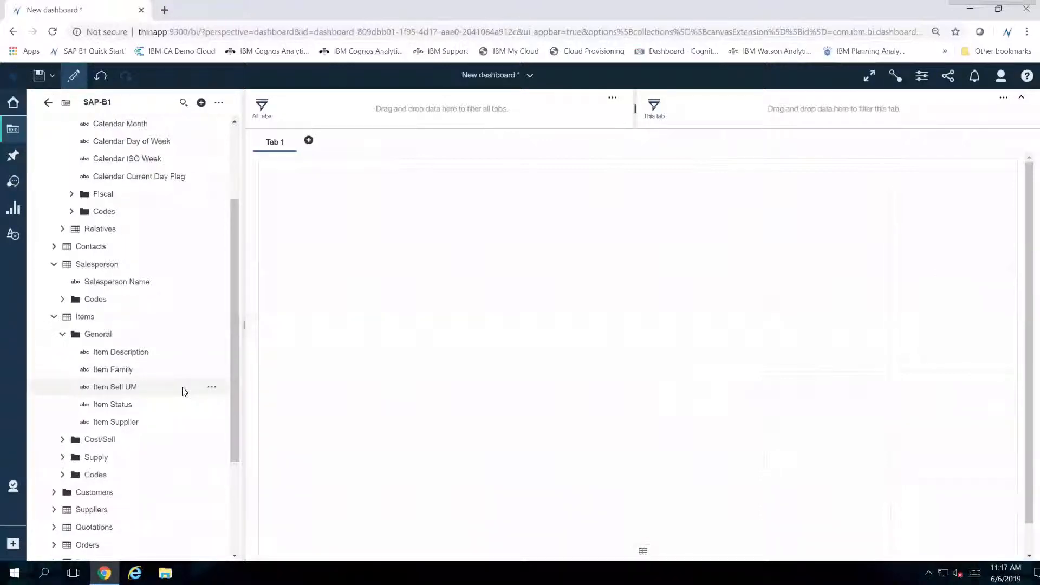
left_click(63, 440)
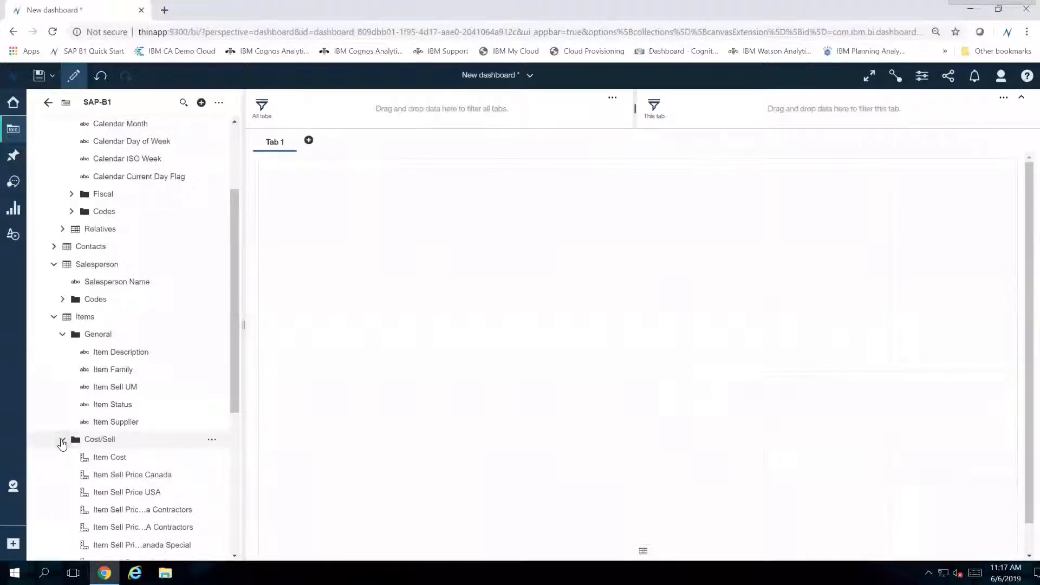
left_click(63, 441)
left_click(63, 458)
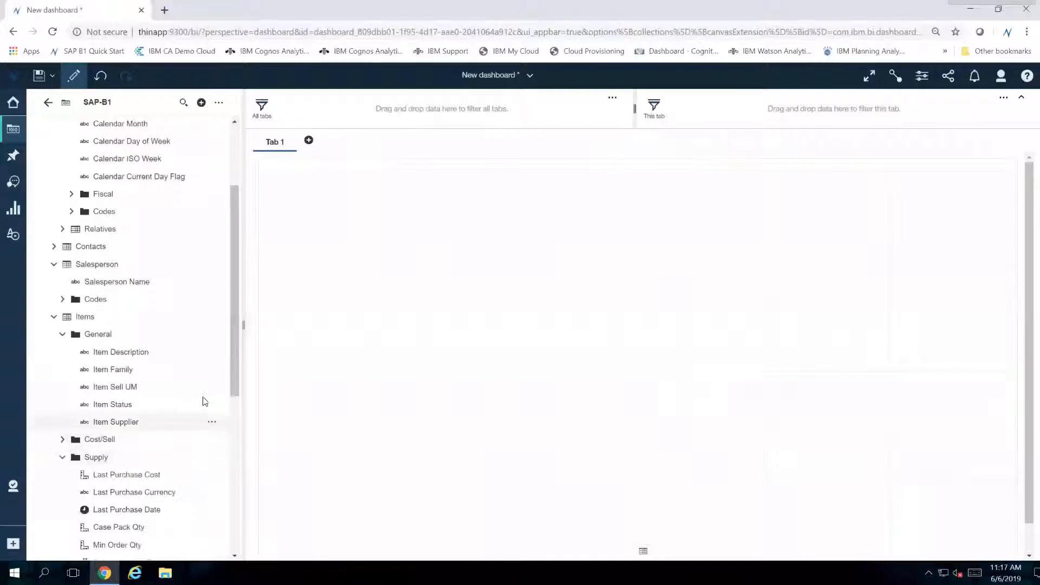
left_click_drag(233, 379, 227, 430)
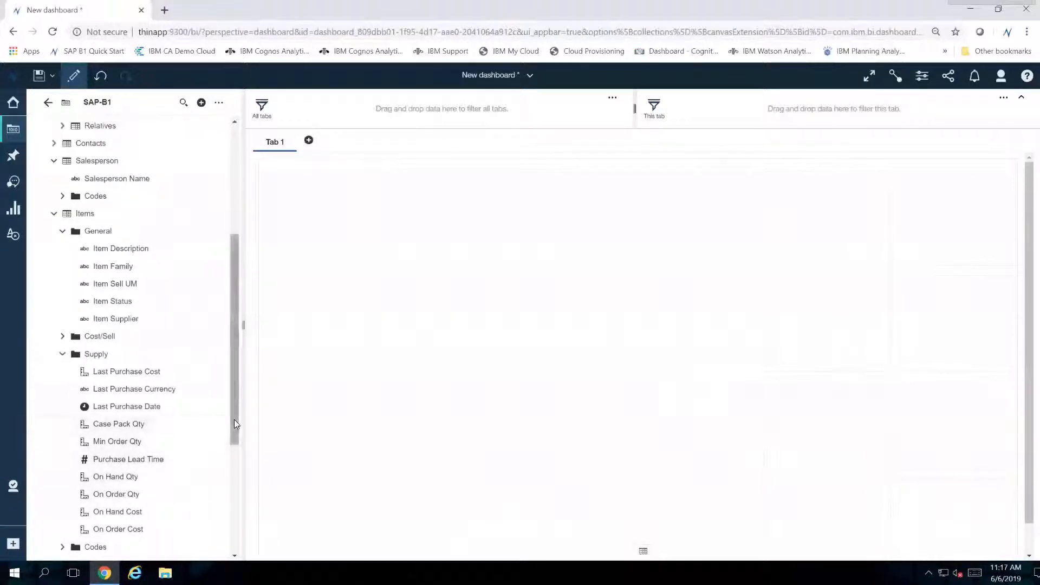
Examine the general fields of the BillTo table in the Customers folder
left_click_drag(234, 419, 226, 540)
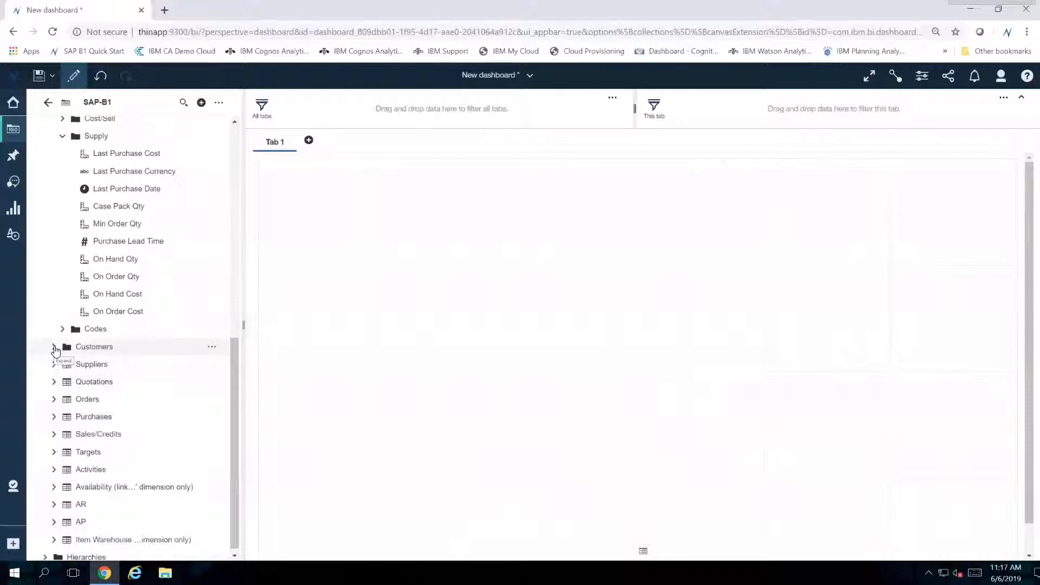
left_click(54, 347)
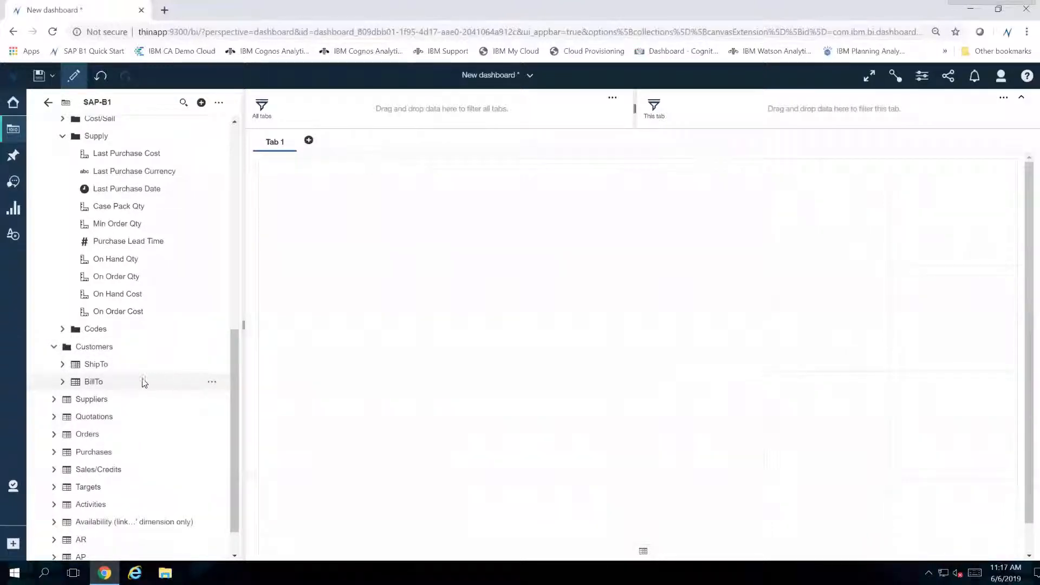
left_click(63, 382)
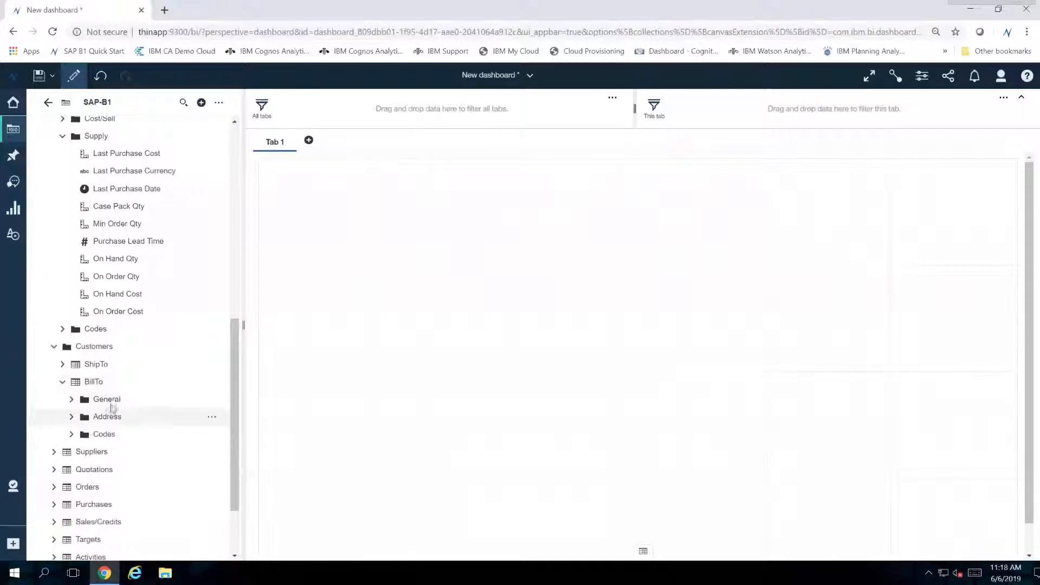
left_click(72, 400)
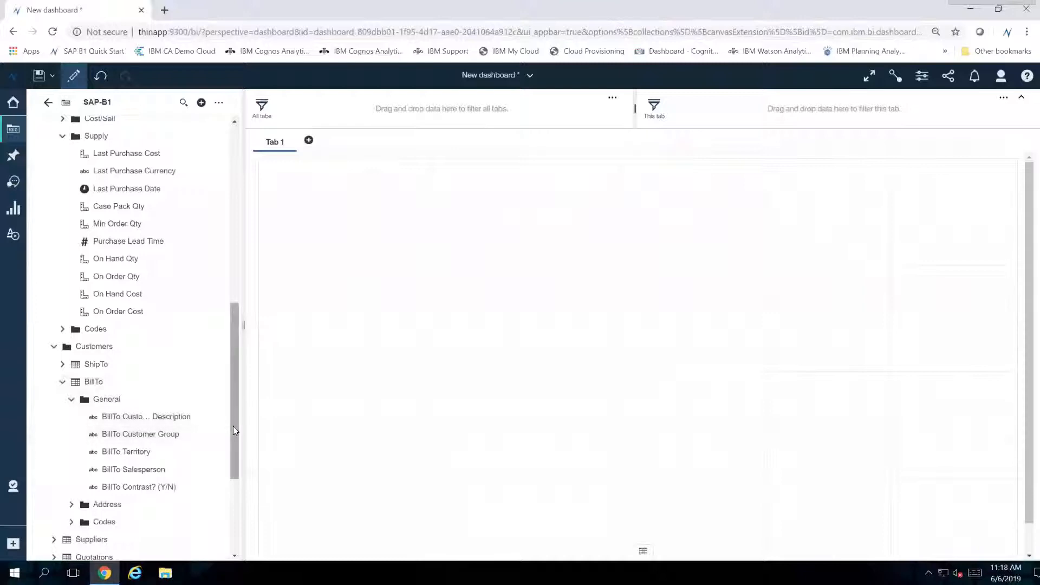
left_click_drag(233, 426, 233, 440)
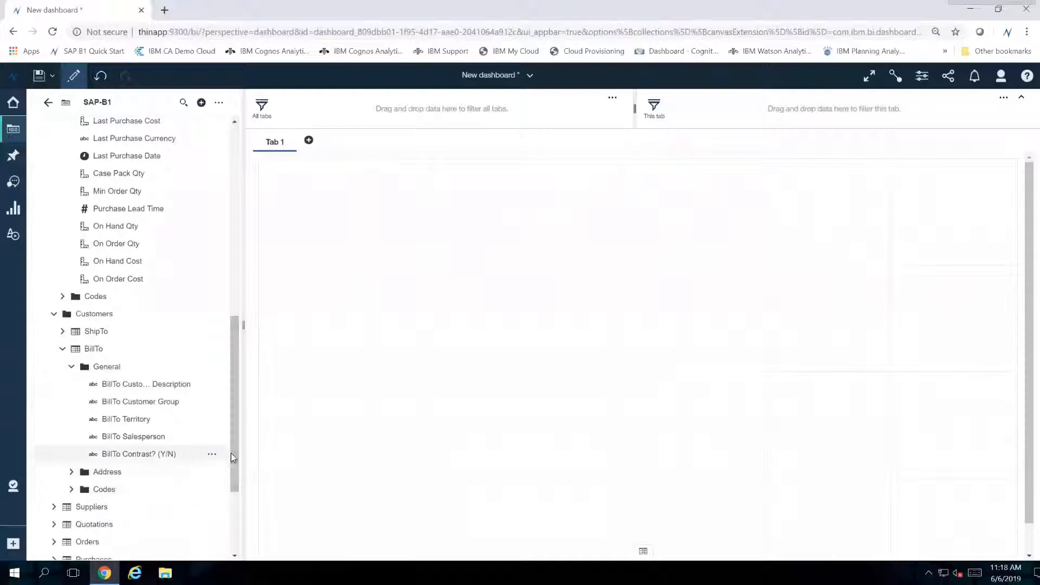
Expand the Sales/Credits table and examine the invoice fields in its Doc Info folder
left_click_drag(231, 455, 232, 490)
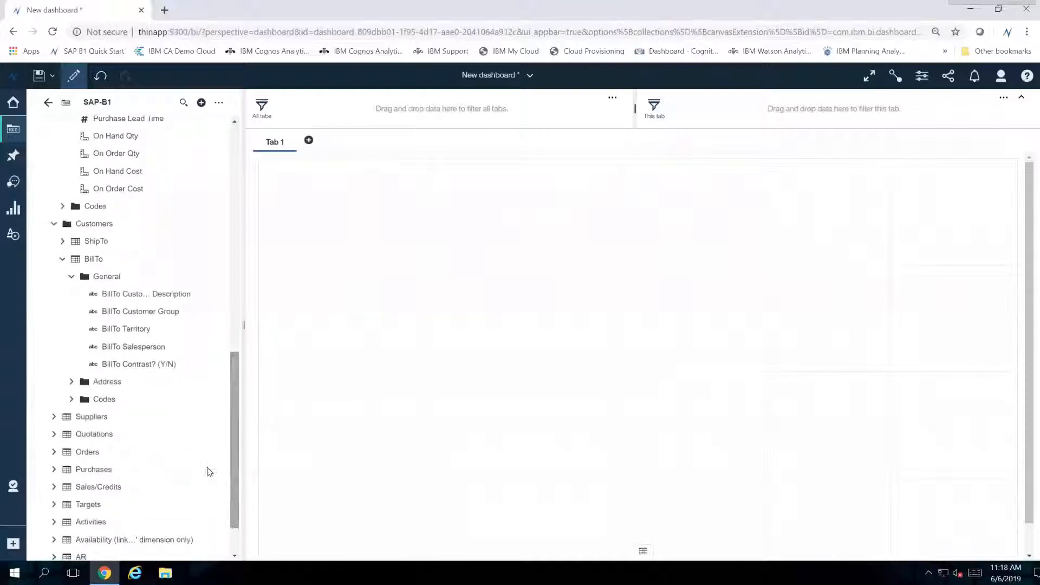
left_click_drag(235, 429, 235, 449)
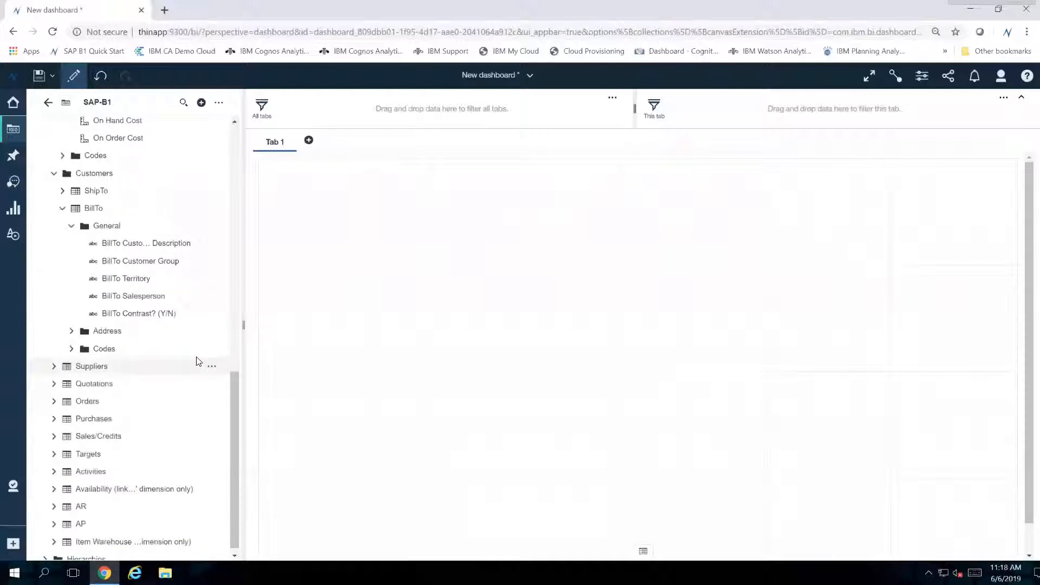
left_click(54, 438)
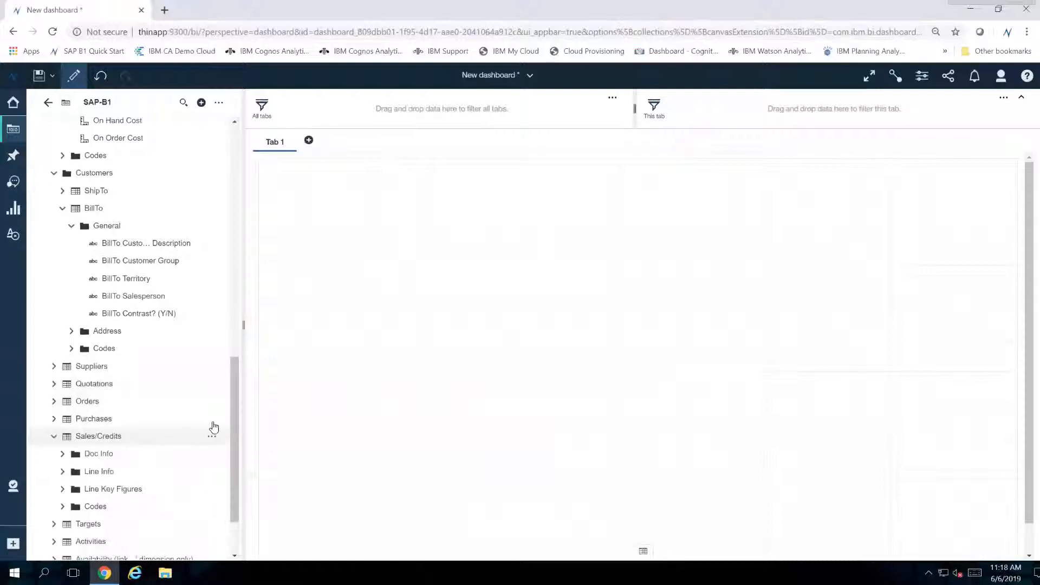
left_click_drag(232, 415, 233, 434)
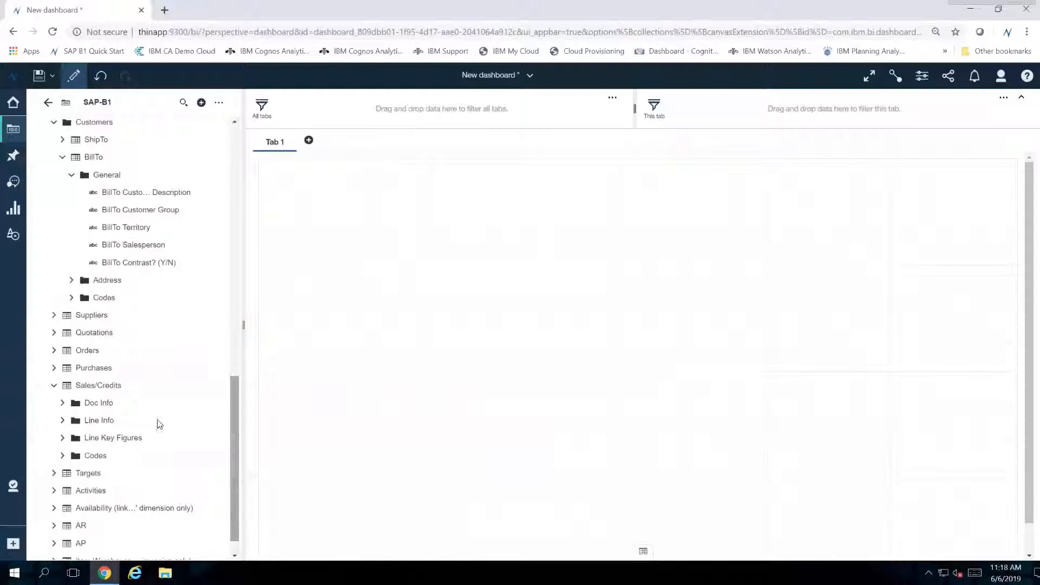
left_click(63, 404)
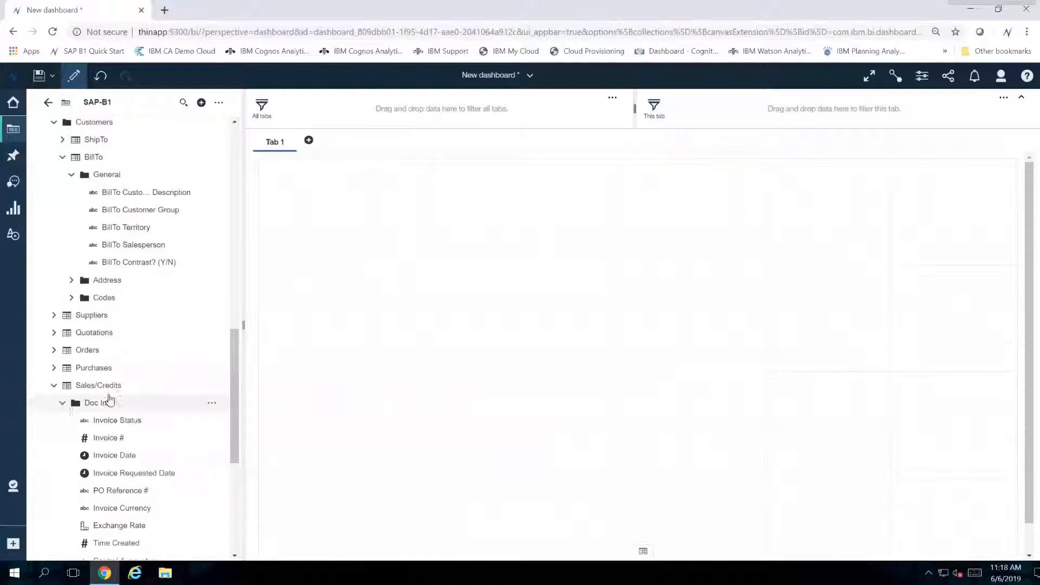
left_click_drag(236, 401, 233, 508)
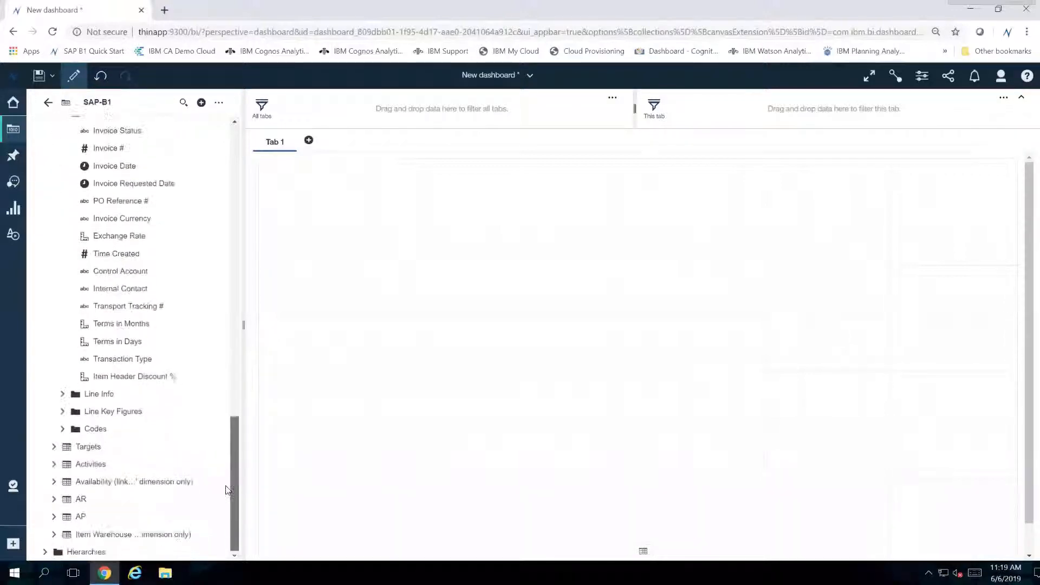
Place the Commissions $ measure from Sales/Credits' Line Key Figures in the topmost small panel of the dashboard's rightmost column
left_click(62, 413)
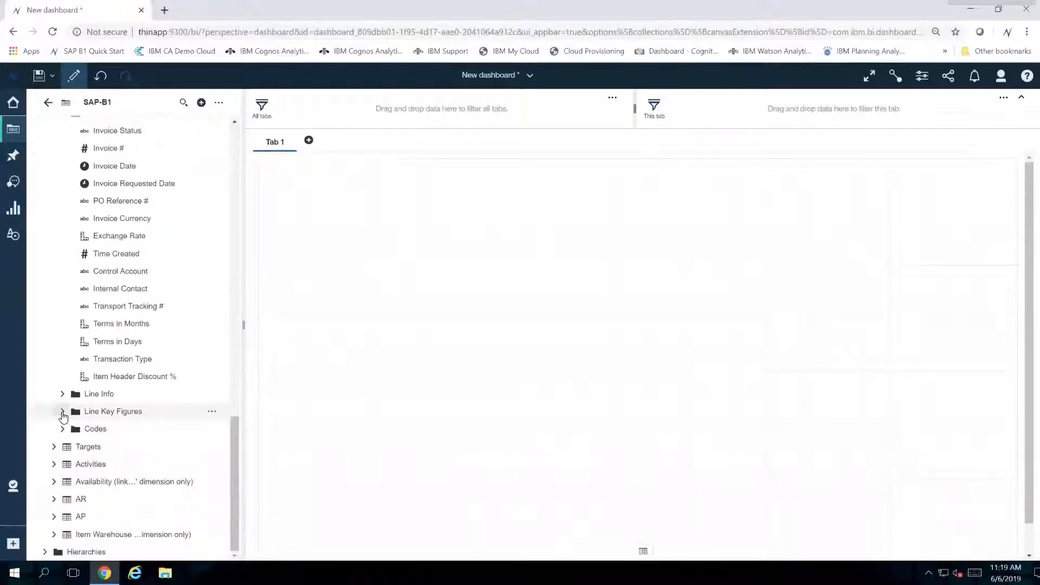
left_click_drag(237, 419, 235, 449)
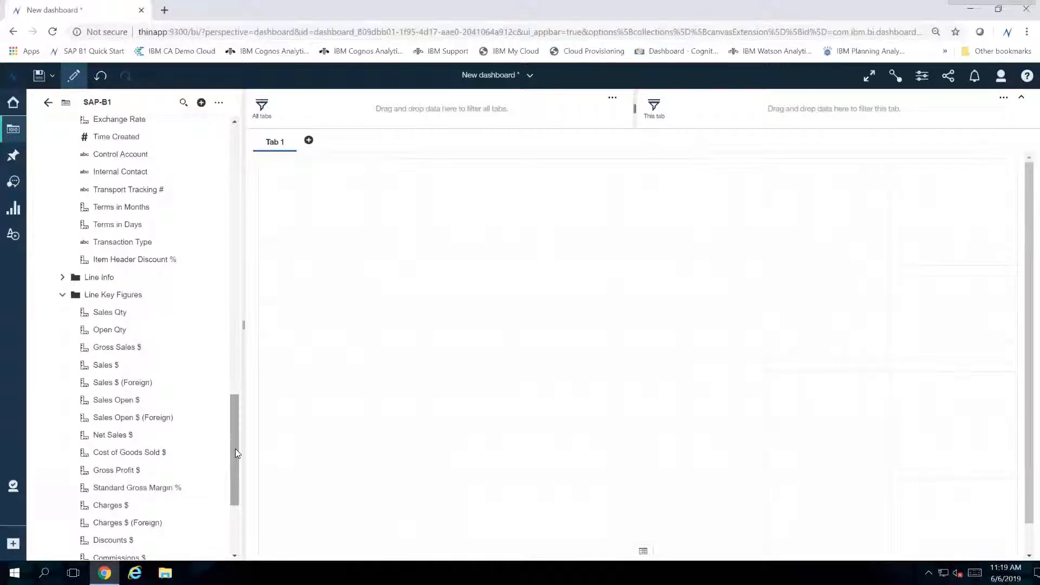
left_click_drag(235, 449, 235, 466)
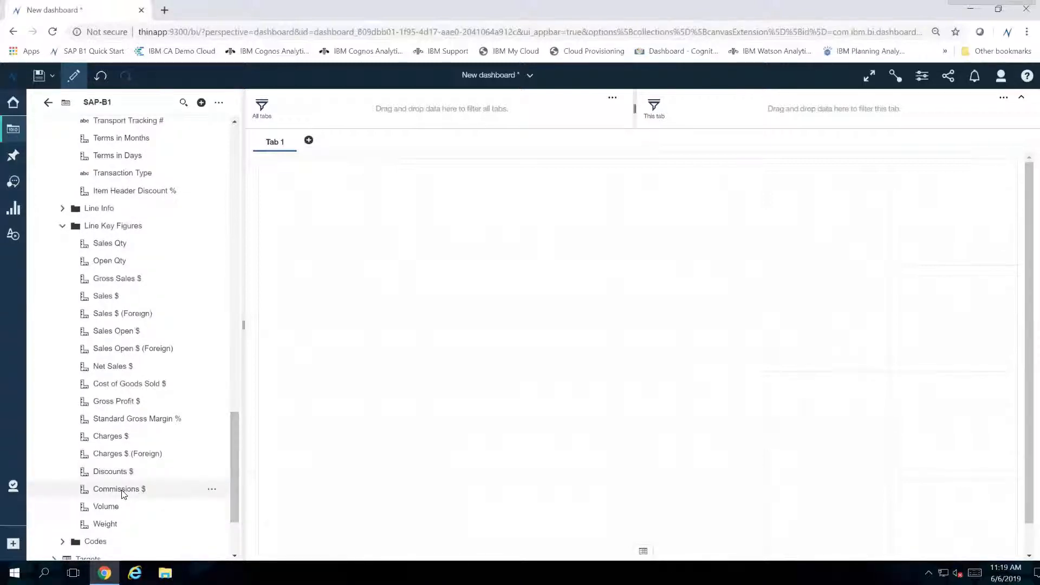
left_click_drag(122, 494, 950, 213)
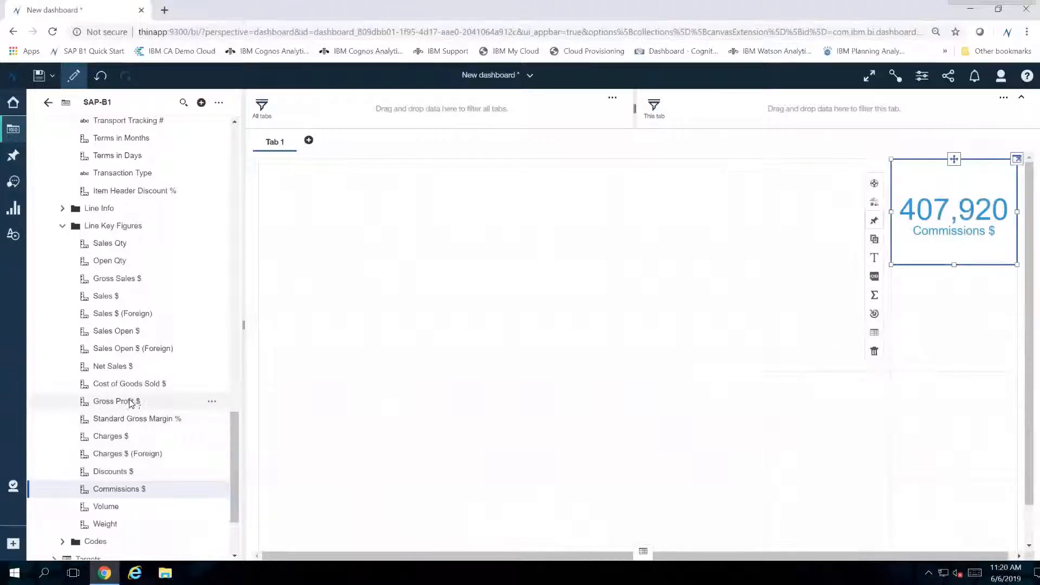
Place the Gross Profit $ and Net Sales $ measures in the two panels below Commissions $
left_click(120, 405)
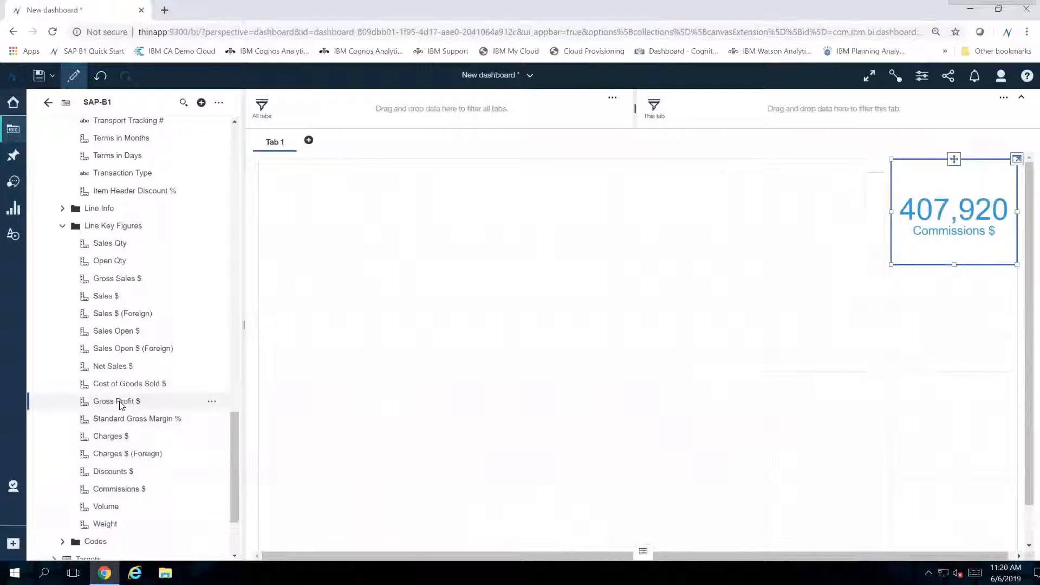
left_click_drag(120, 405, 991, 328)
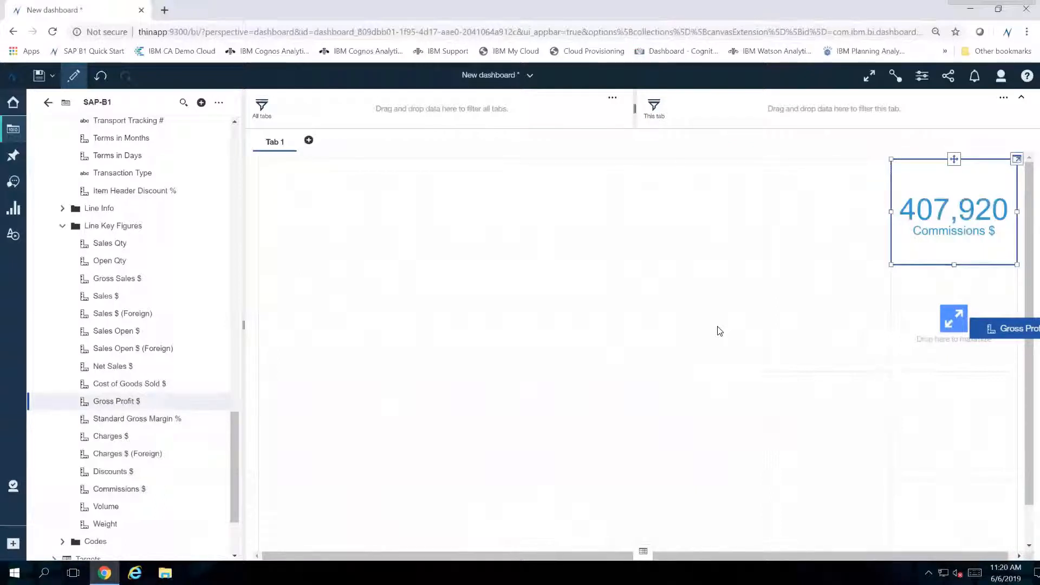
left_click_drag(992, 329, 991, 328)
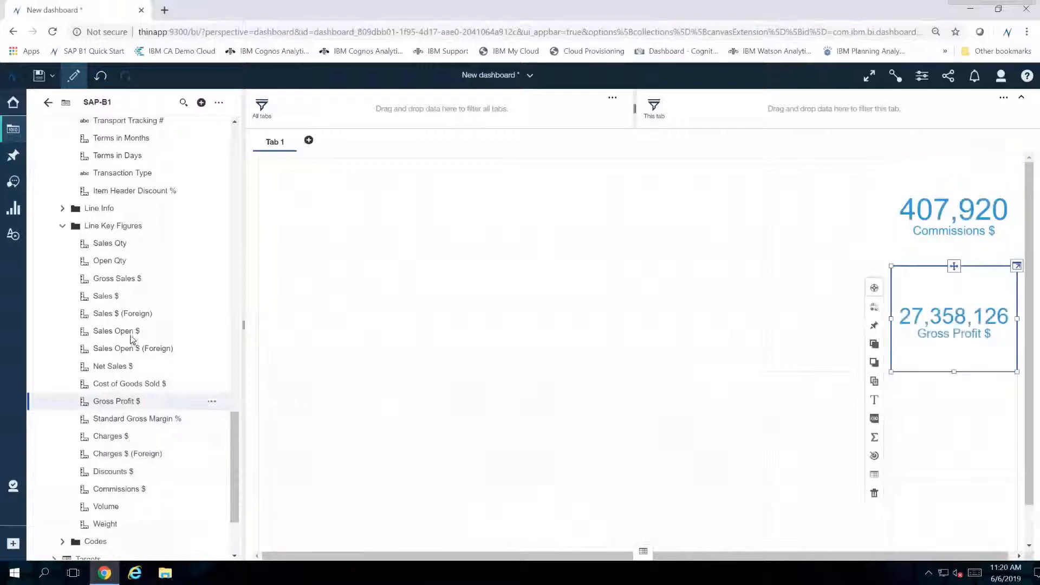
left_click(109, 368)
left_click_drag(109, 368, 729, 411)
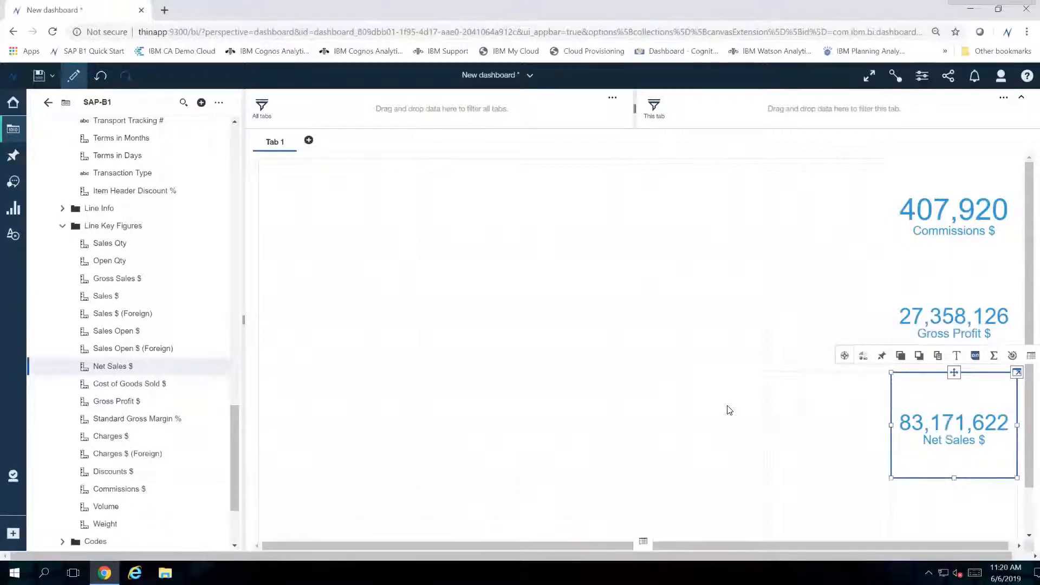
Format the Net Sales $ figure as an abbreviated number
left_click(976, 356)
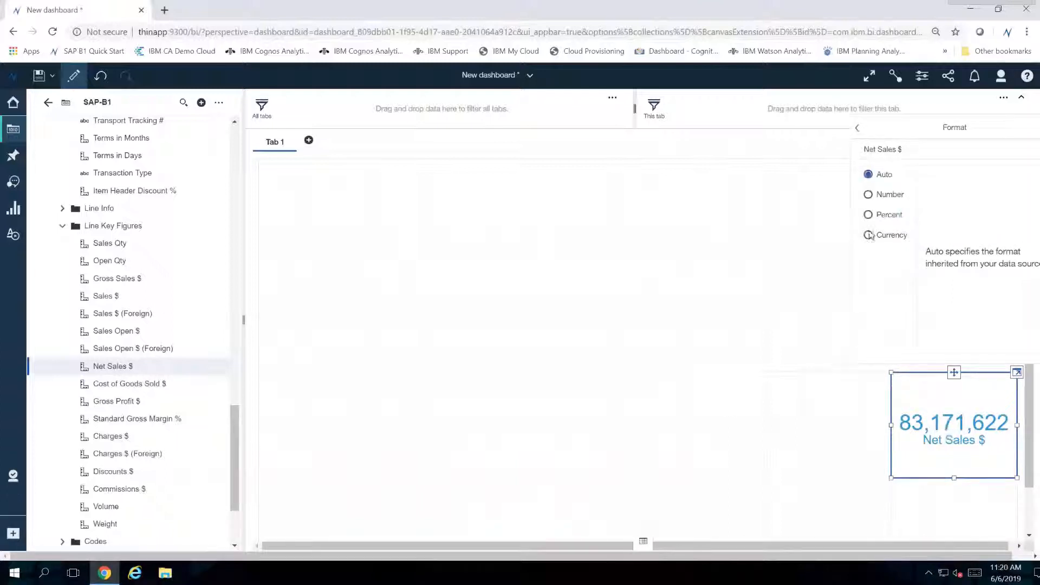
left_click(869, 196)
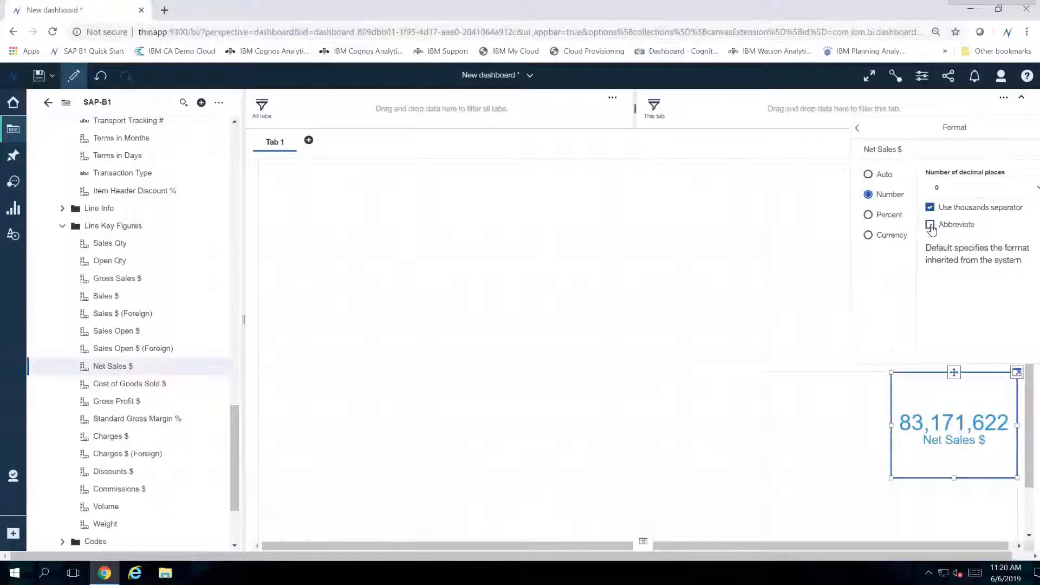
left_click(930, 225)
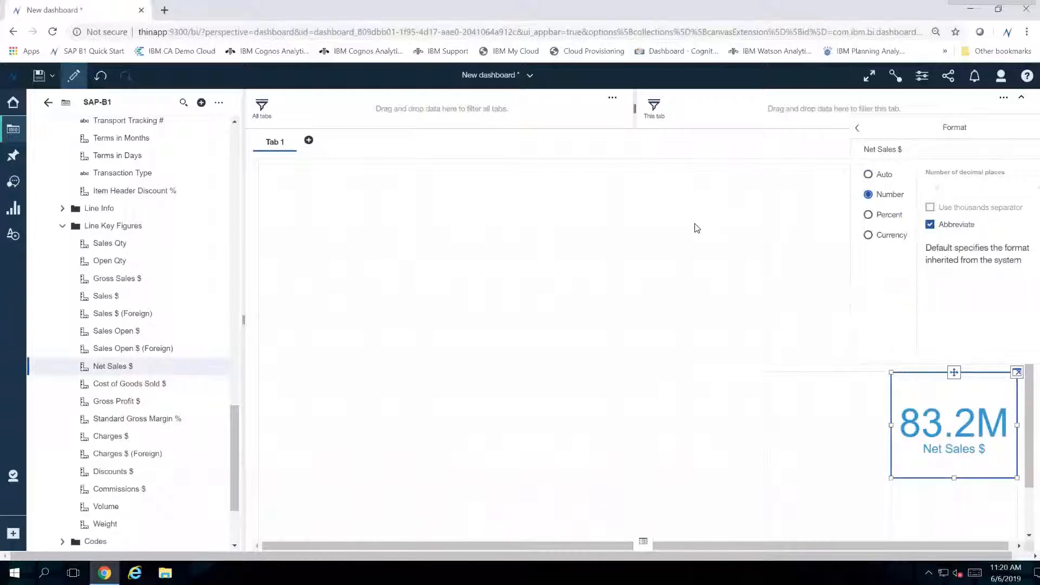
left_click(697, 228)
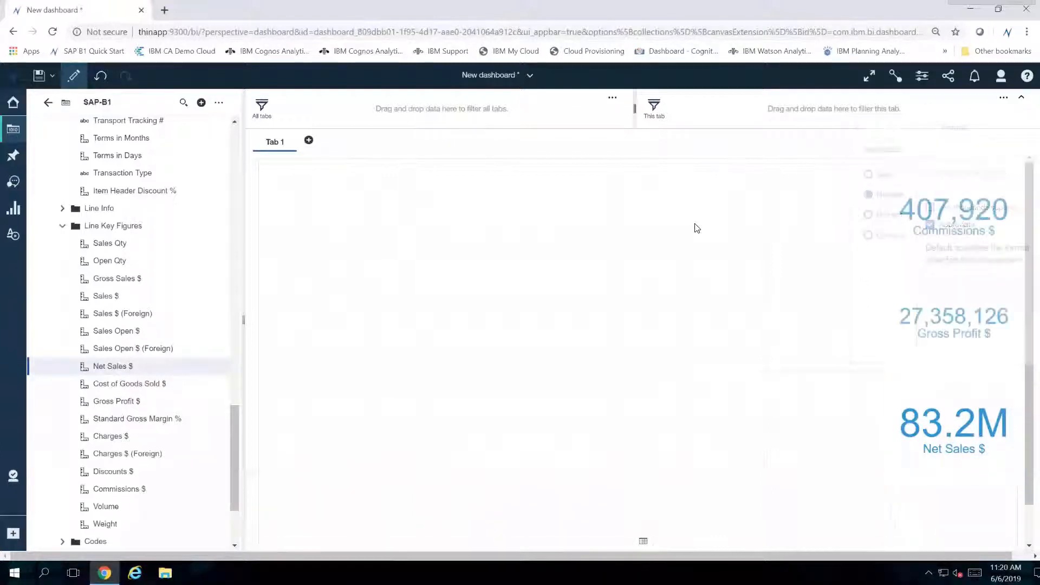
Format the Gross Profit $ figure as an abbreviated number
left_click(922, 309)
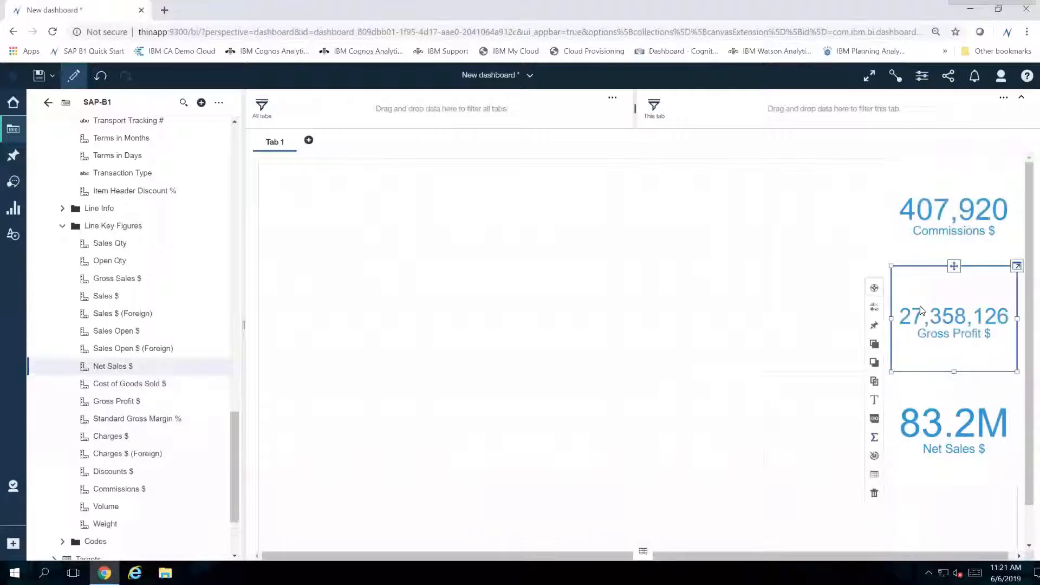
left_click(875, 418)
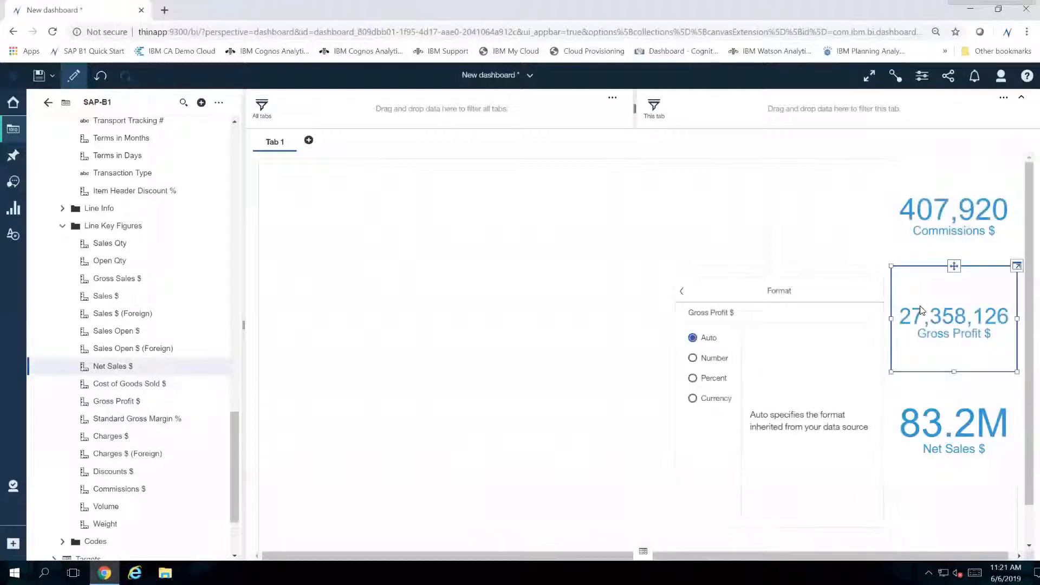
left_click(696, 361)
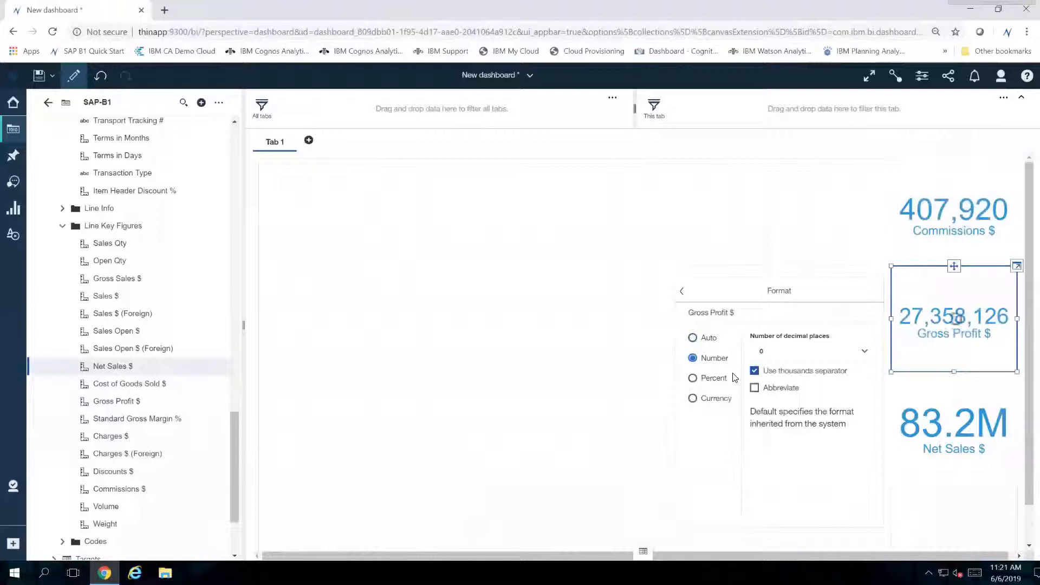
left_click(754, 388)
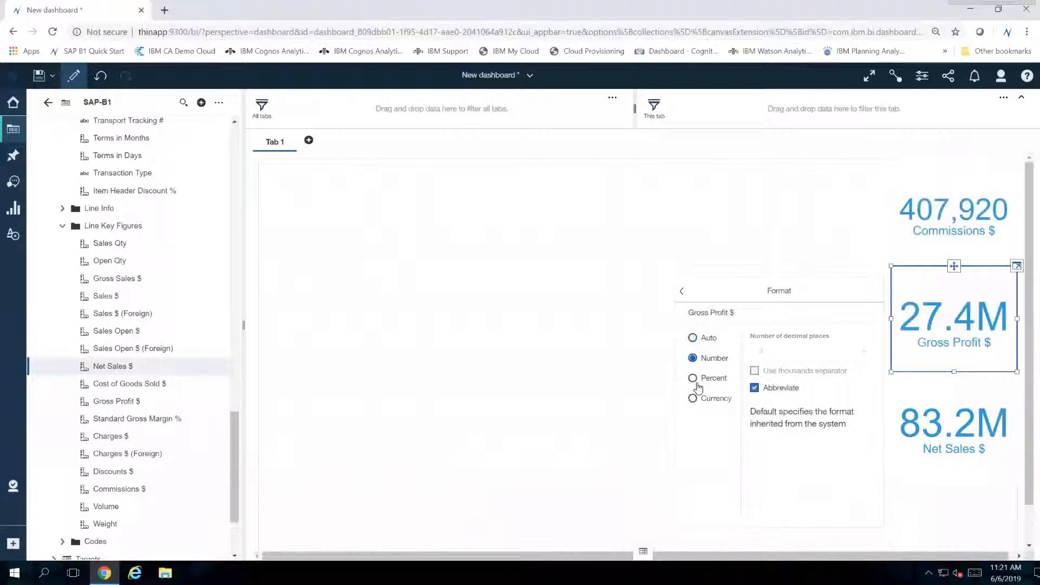
left_click(783, 293)
Format the Commissions $ figure as an abbreviated number
left_click(934, 223)
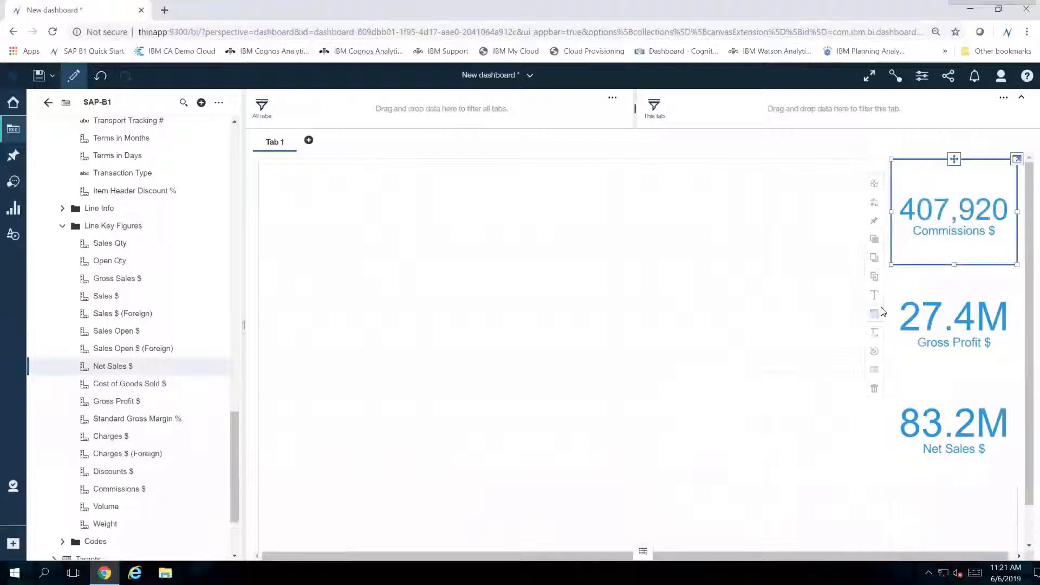
left_click(874, 313)
left_click(693, 254)
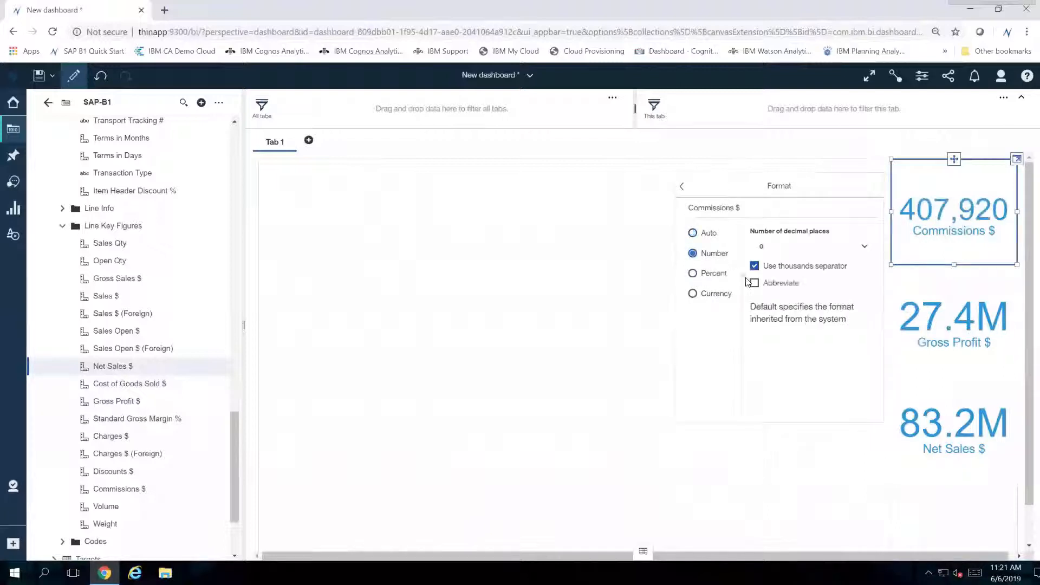
left_click(755, 283)
left_click(577, 289)
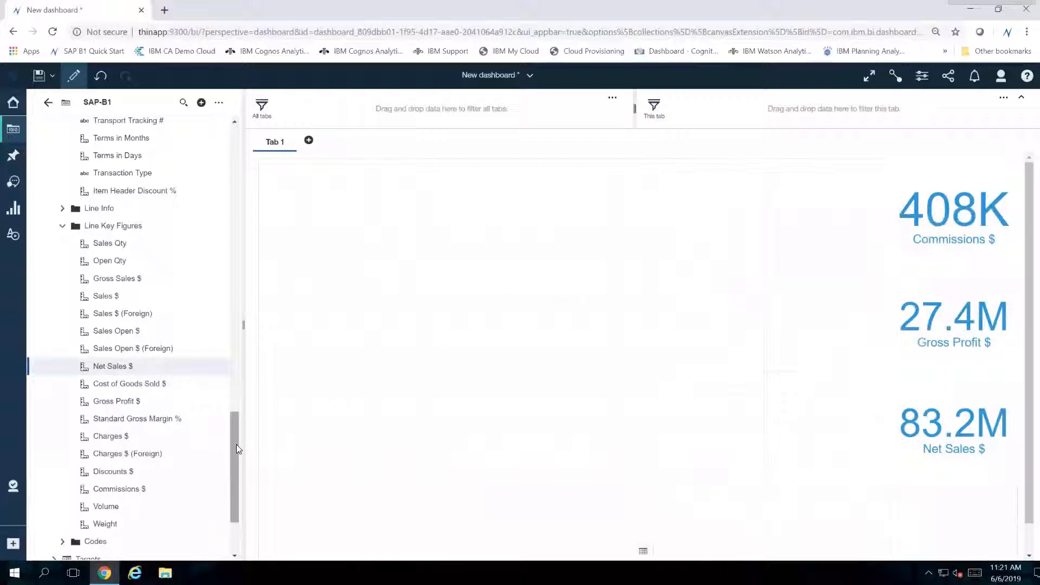
Add Item Family from Items and BillTo Customer Group from BillTo as stacked lists in the column beside the key figures
left_click_drag(237, 449, 232, 175)
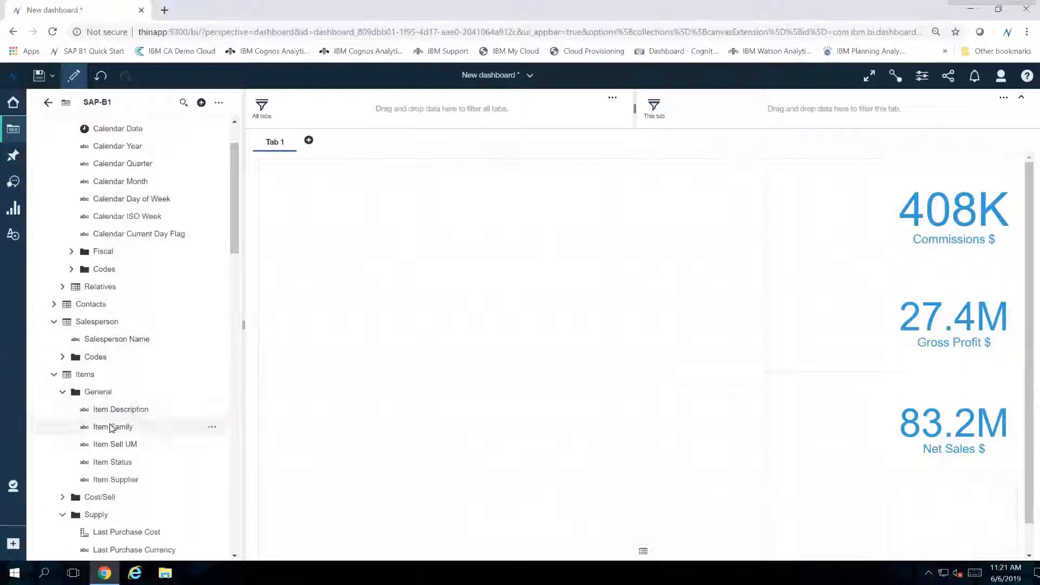
left_click_drag(114, 428, 827, 266)
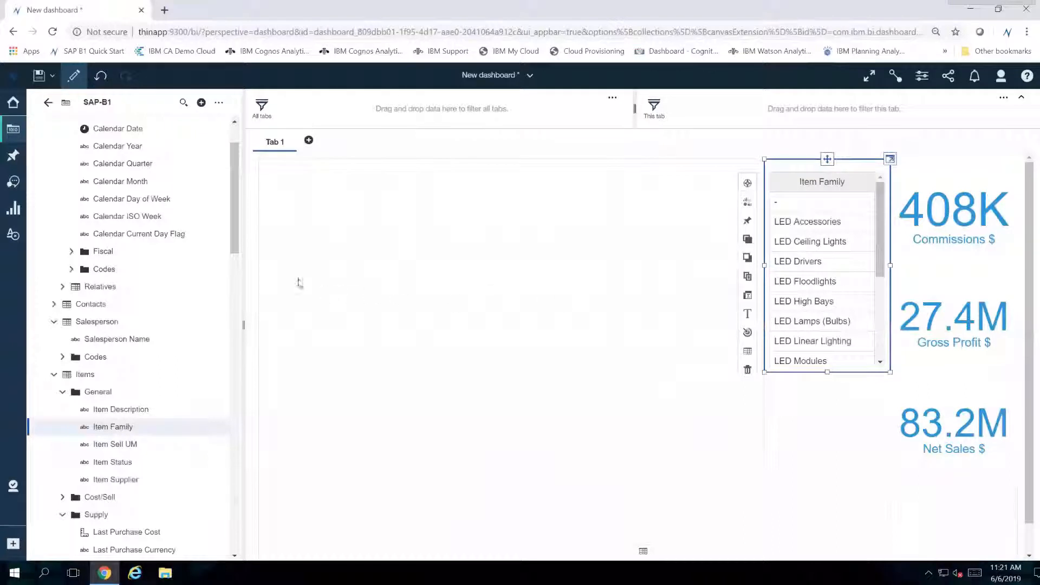
scroll(234, 250, "down", 2)
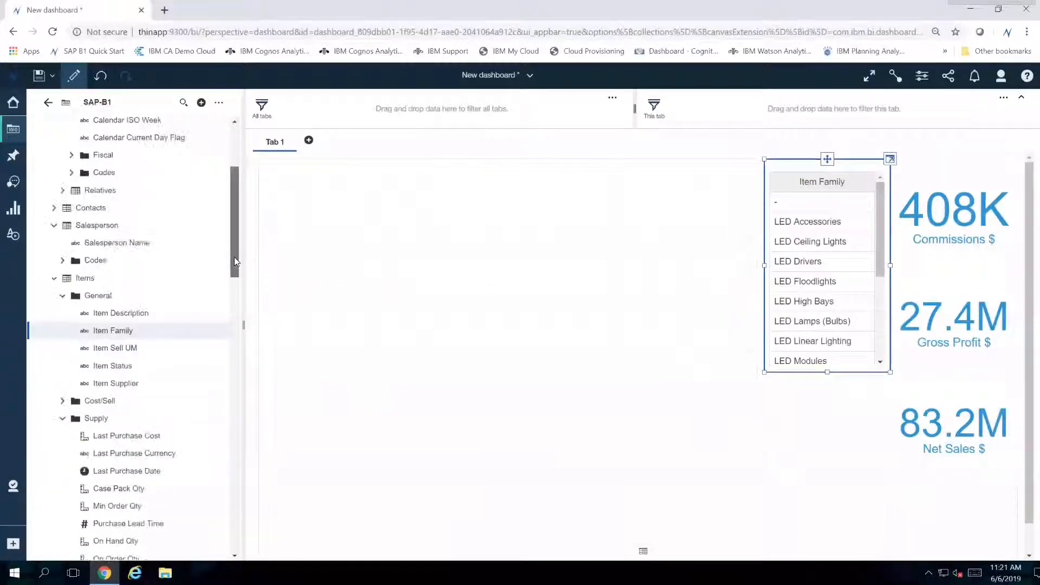
left_click_drag(237, 269, 238, 344)
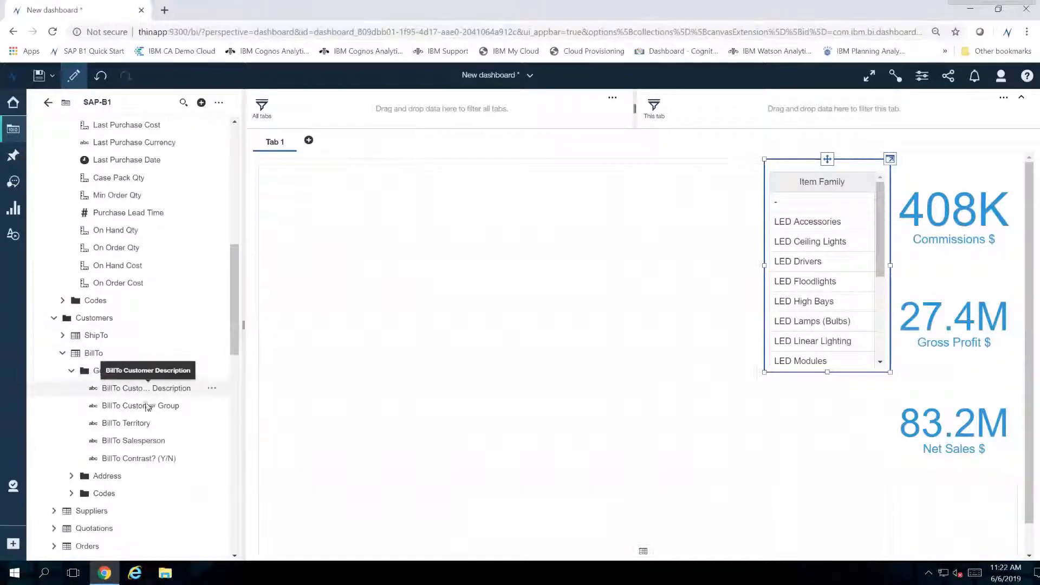
mouse_move(145, 406)
left_mouse_down()
mouse_move(734, 428)
mouse_move(827, 477)
left_mouse_up()
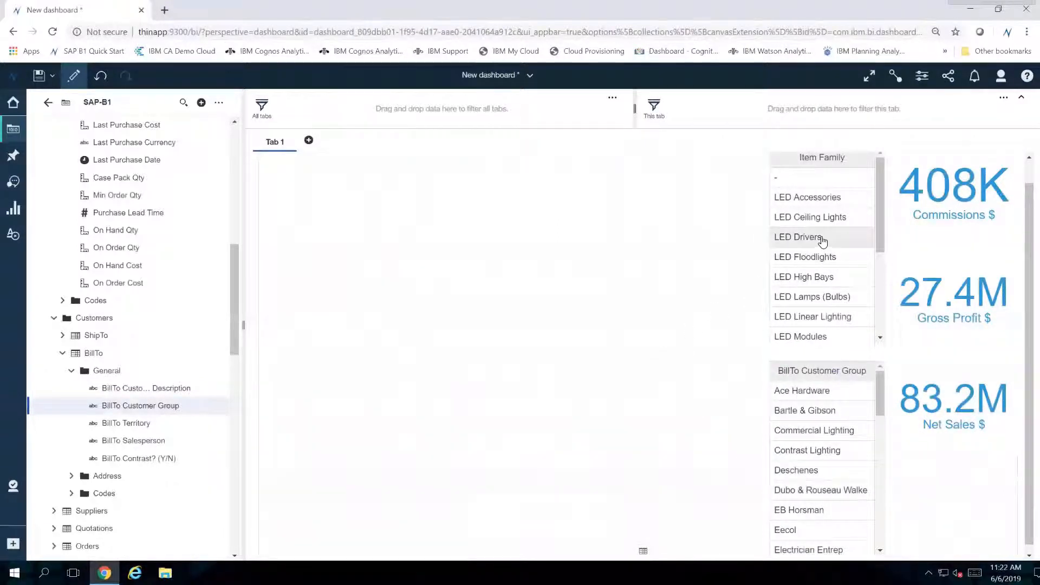
Filter the dashboard by the LED Drivers item family and clear the Guillevin customer group selection
left_click_drag(835, 240, 835, 240)
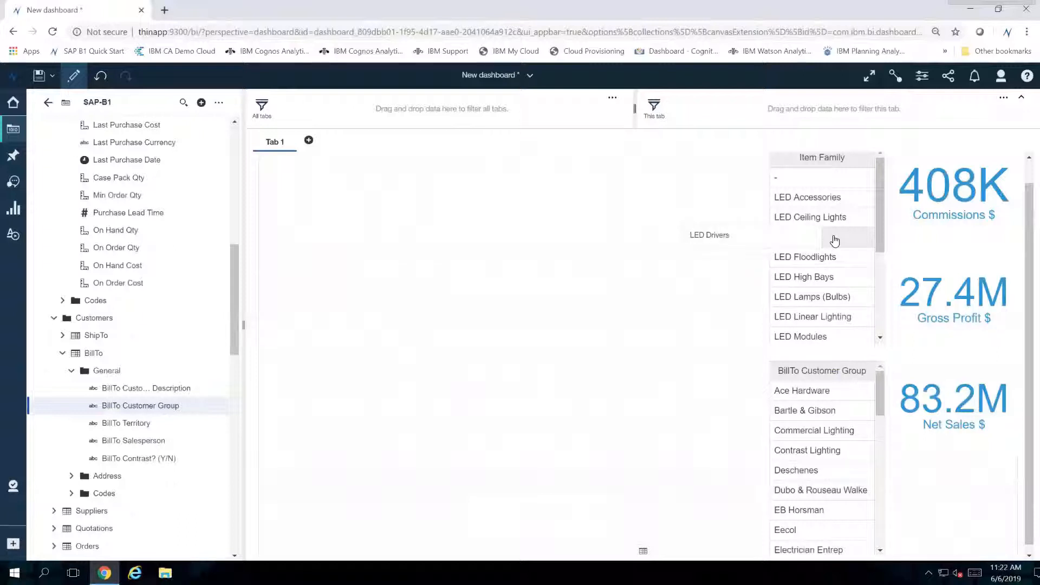
left_click_drag(835, 241, 571, 242)
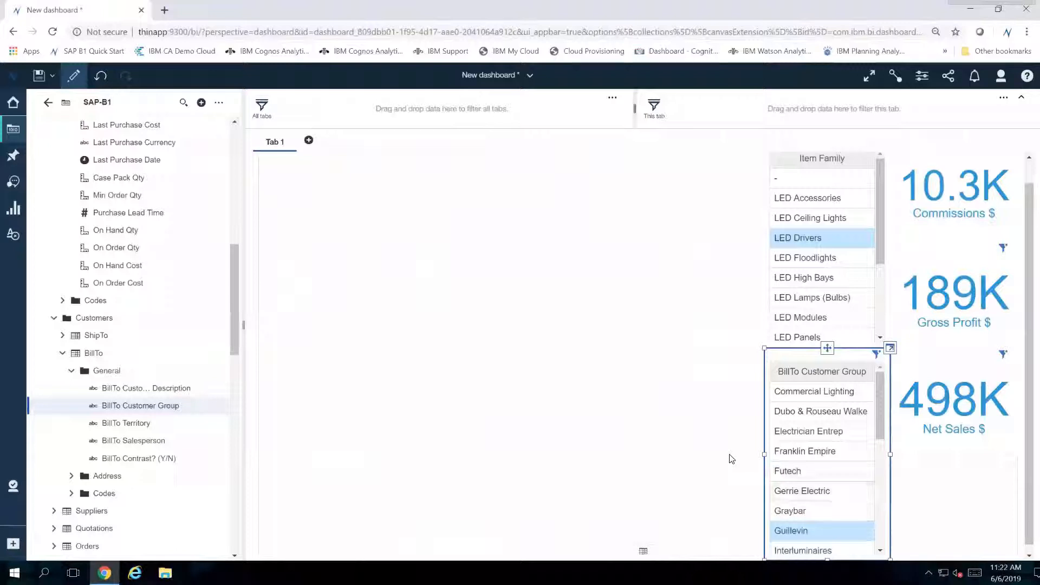
left_click(822, 531)
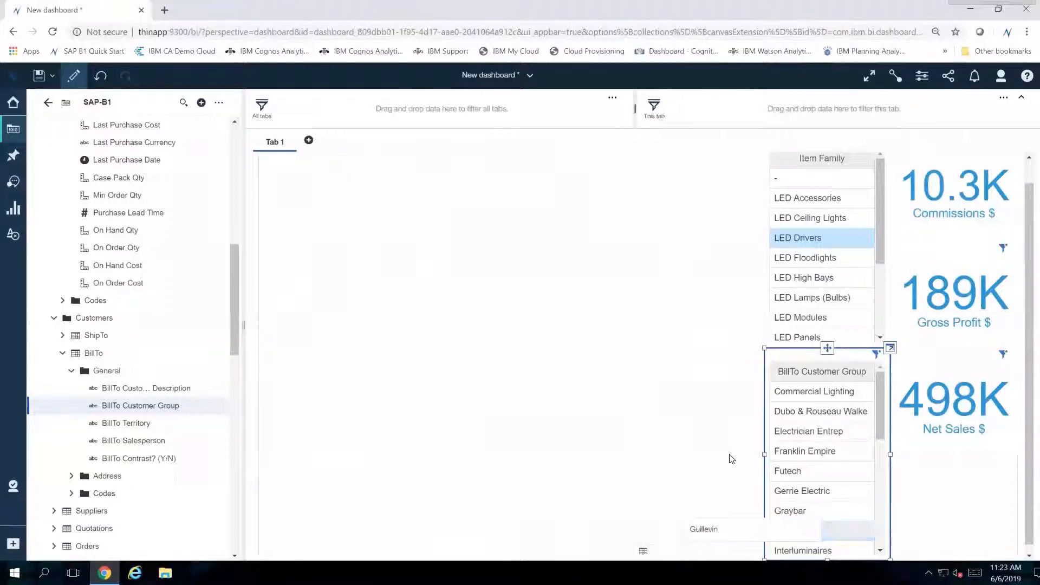
Add LED Floodlights and LED High Bays to the Item Family selection alongside LED Drivers
left_click(792, 269)
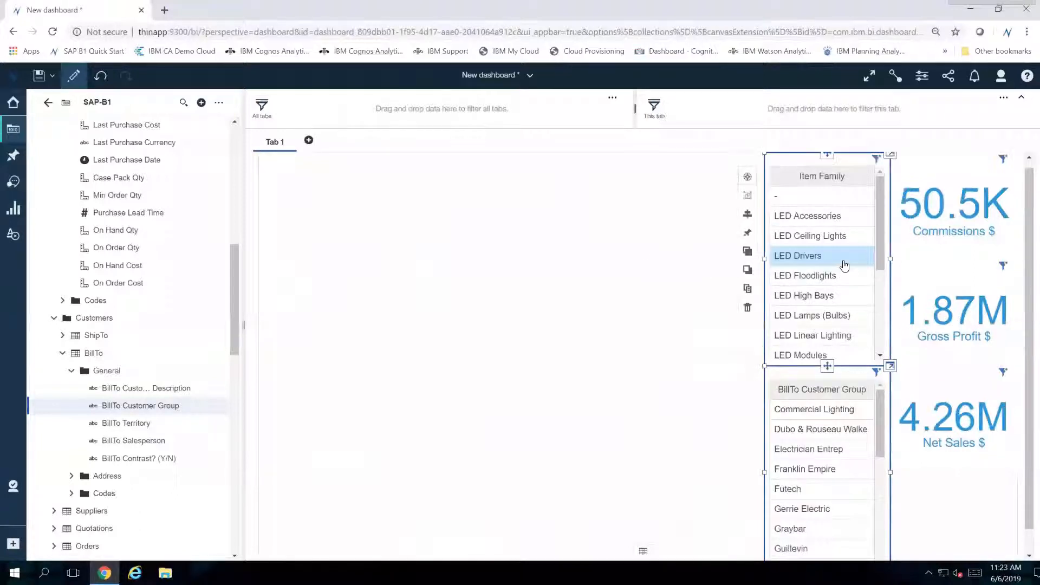
left_click(840, 276)
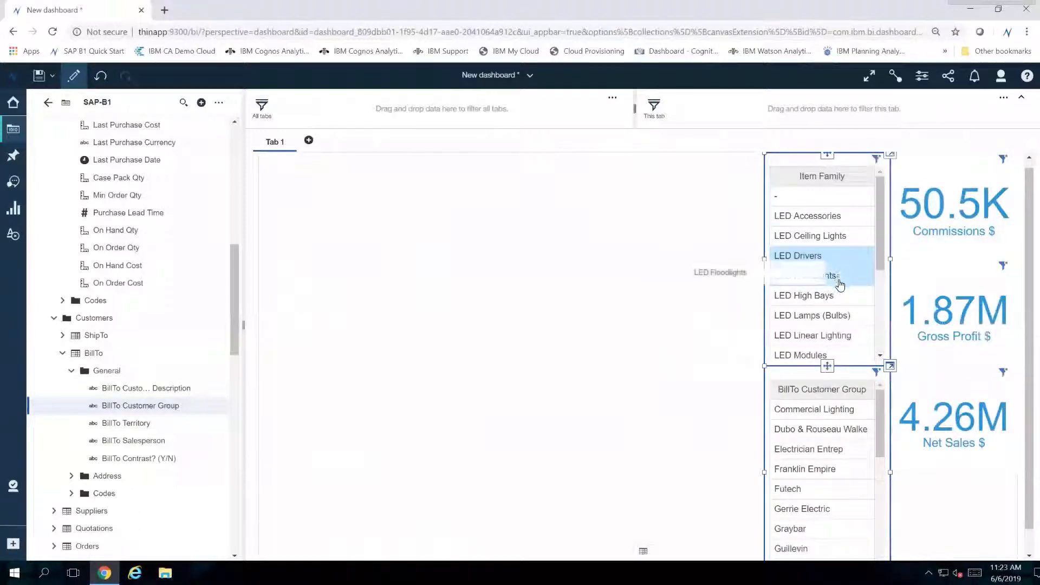
left_click(848, 297)
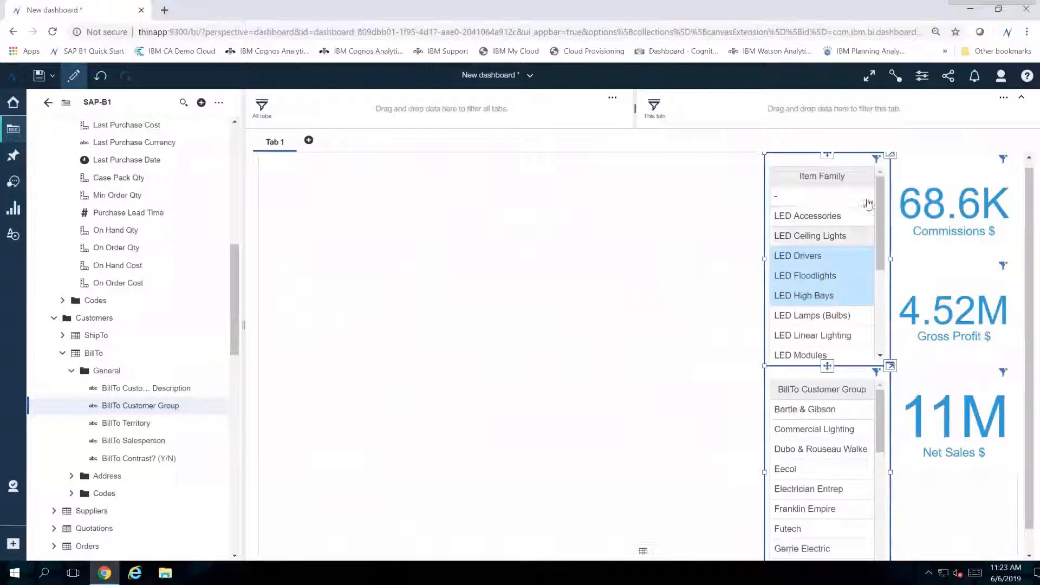
Remove the Item Family filter from the dashboard
left_click(878, 161)
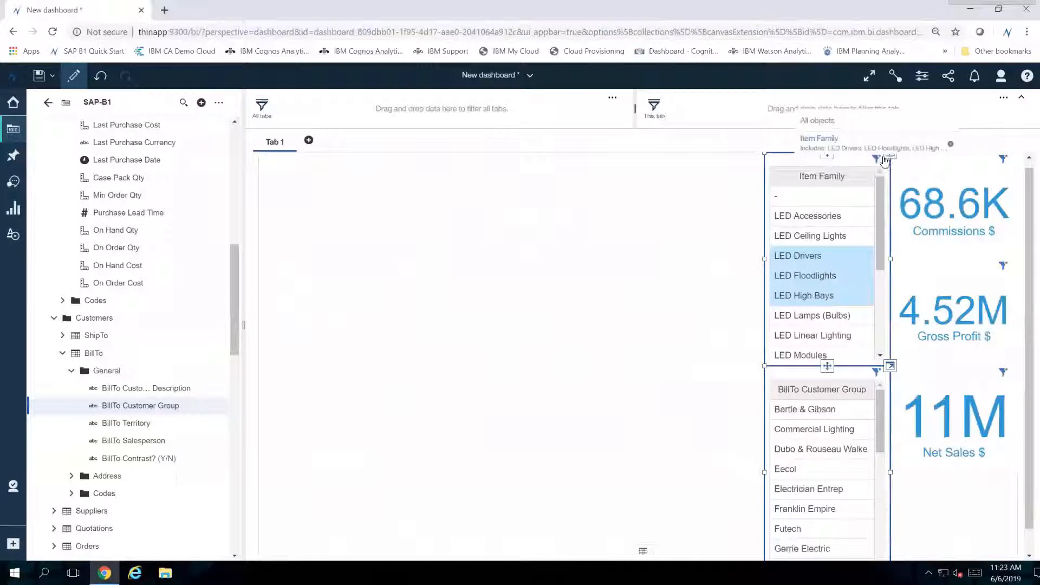
left_click(952, 145)
left_click(613, 245)
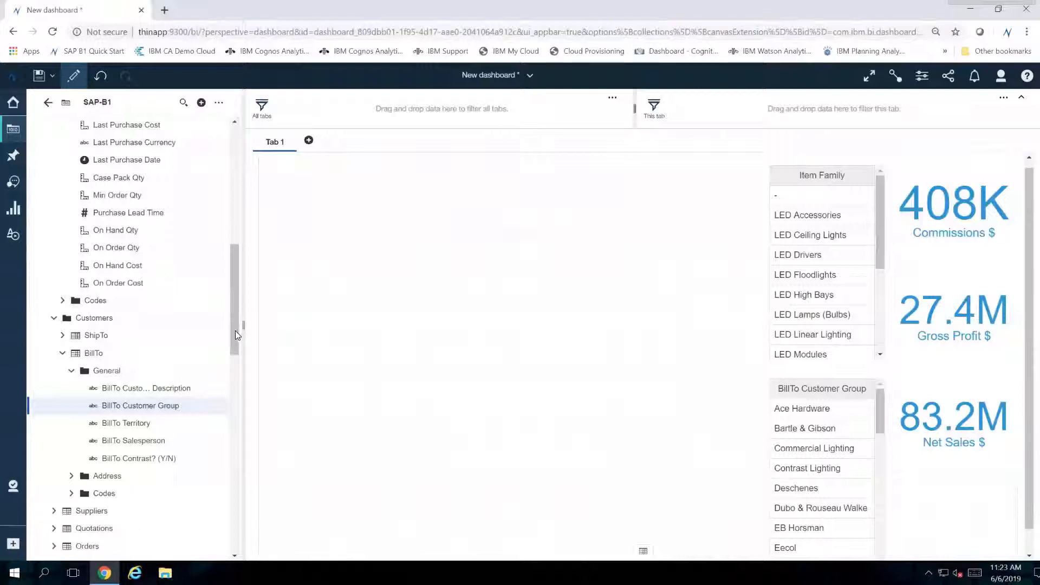
Create a chart of Commissions $ by Salesperson Name in the large empty panel of the dashboard
left_click_drag(235, 331, 237, 233)
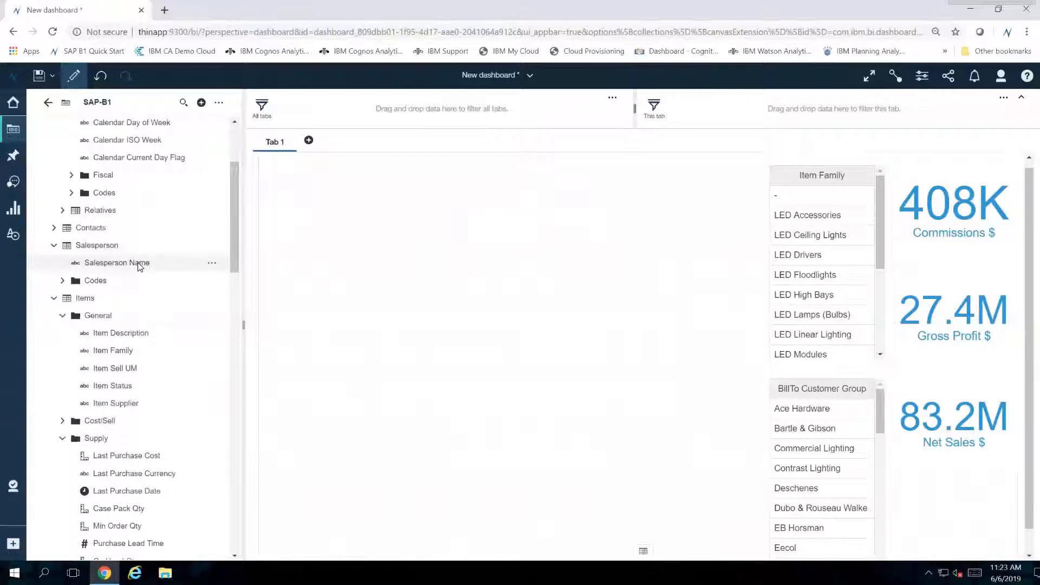
left_click(139, 266)
left_click_drag(232, 245, 226, 491)
left_click(146, 525)
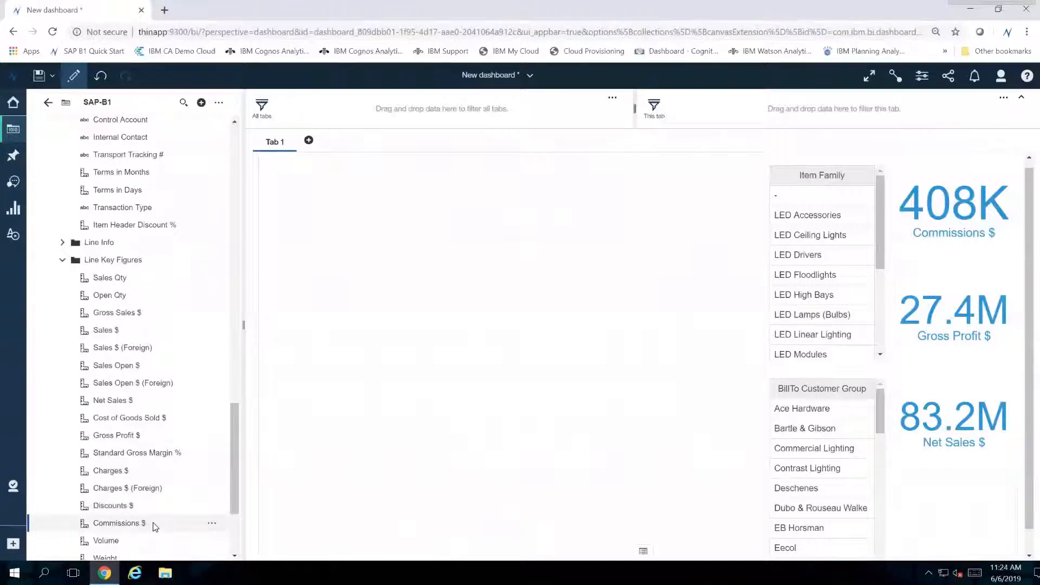
left_click_drag(155, 527, 467, 388)
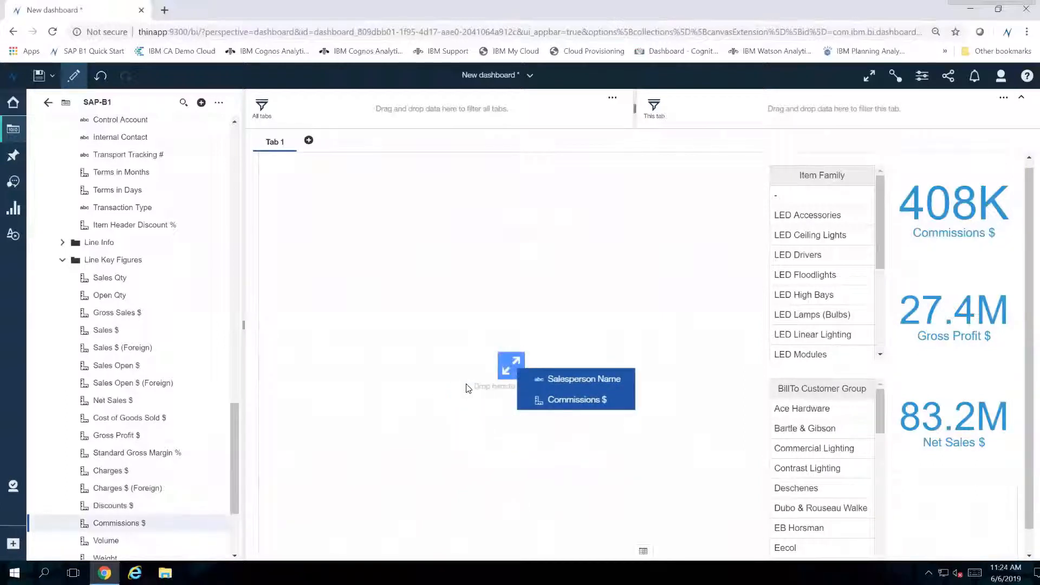
left_click_drag(468, 388, 468, 389)
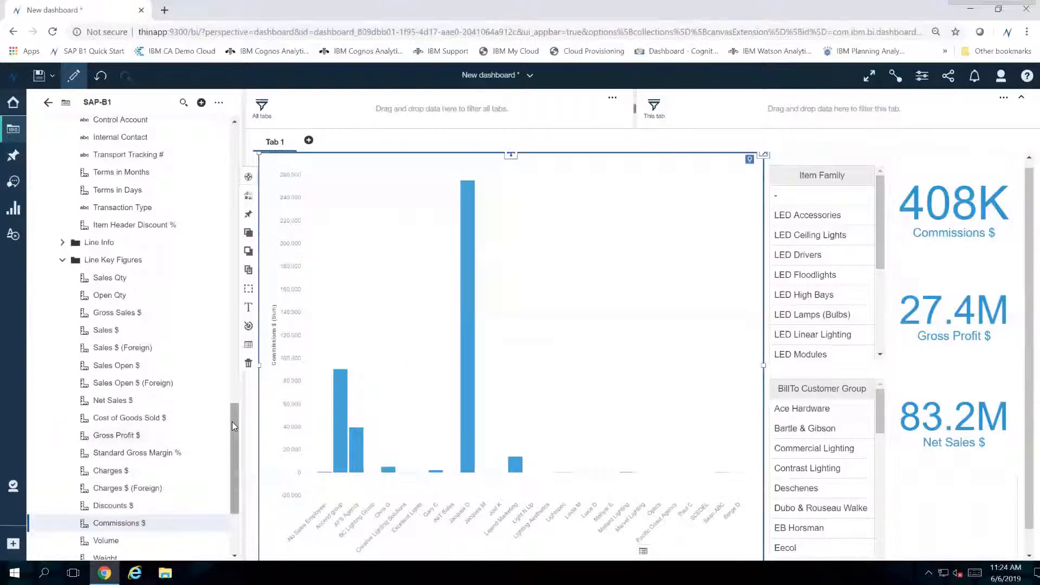
left_click_drag(234, 426, 237, 128)
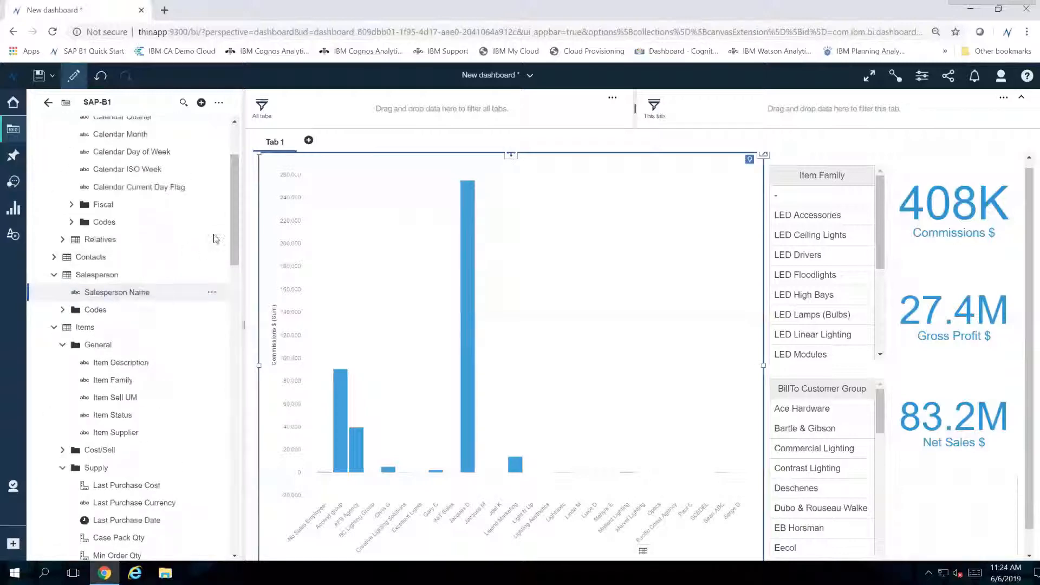
left_click_drag(234, 238, 237, 311)
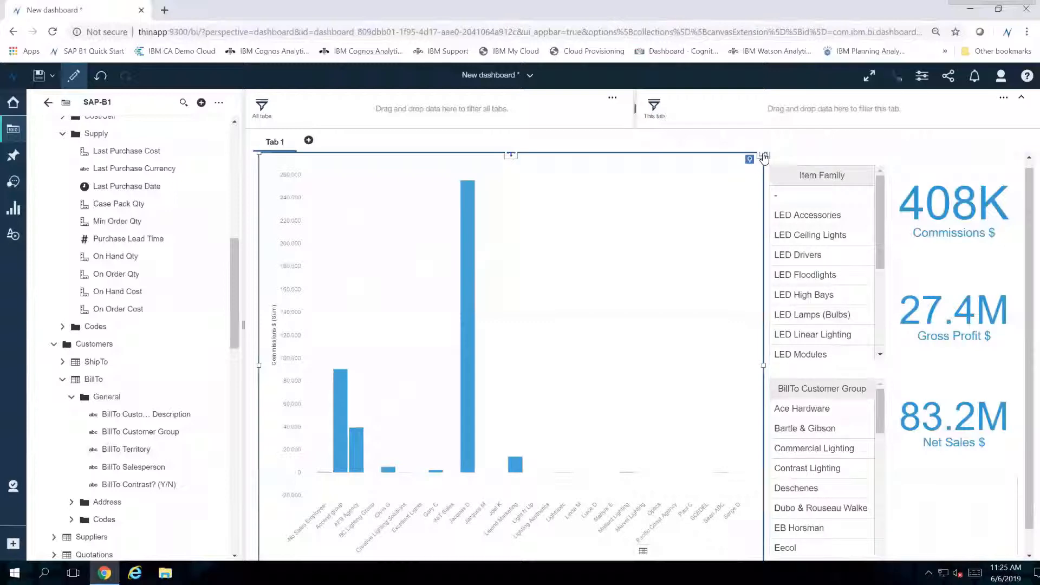
Change the Commissions $ by Salesperson Name column chart to a word cloud visualization
left_click(765, 157)
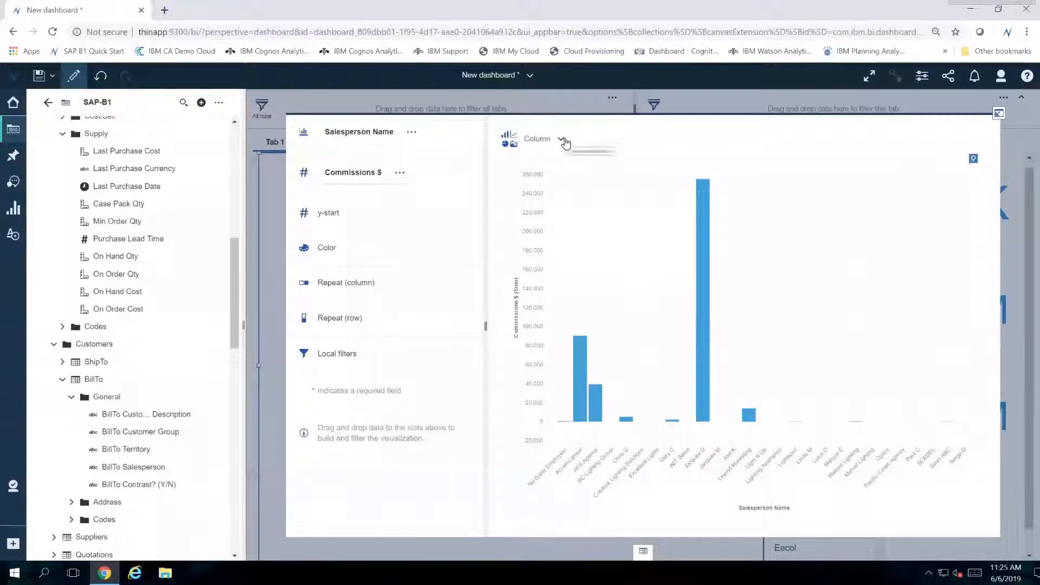
left_click(563, 141)
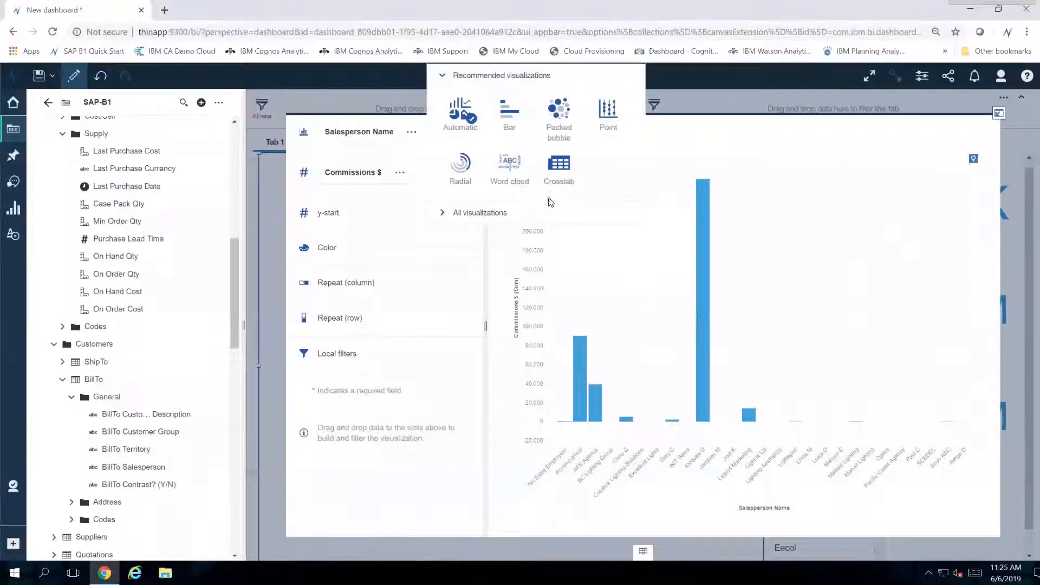
left_click(473, 219)
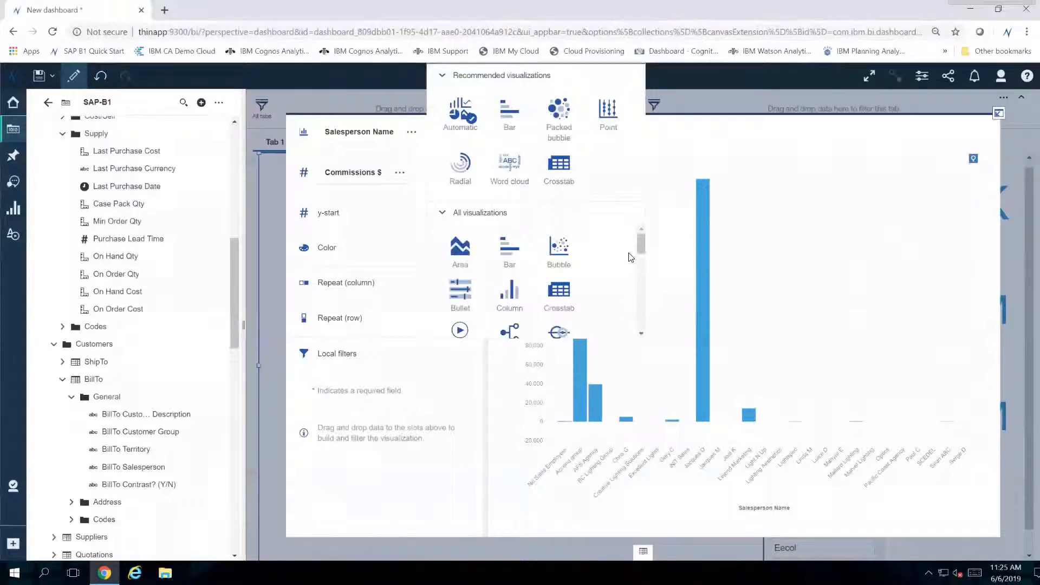
scroll(639, 244, "down", 4)
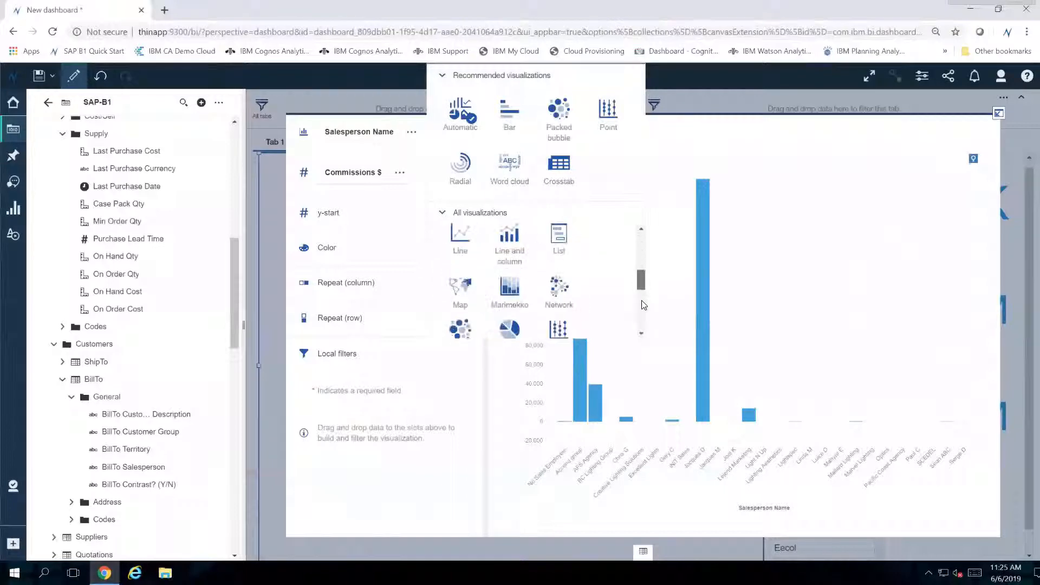
scroll(644, 305, "down", 5)
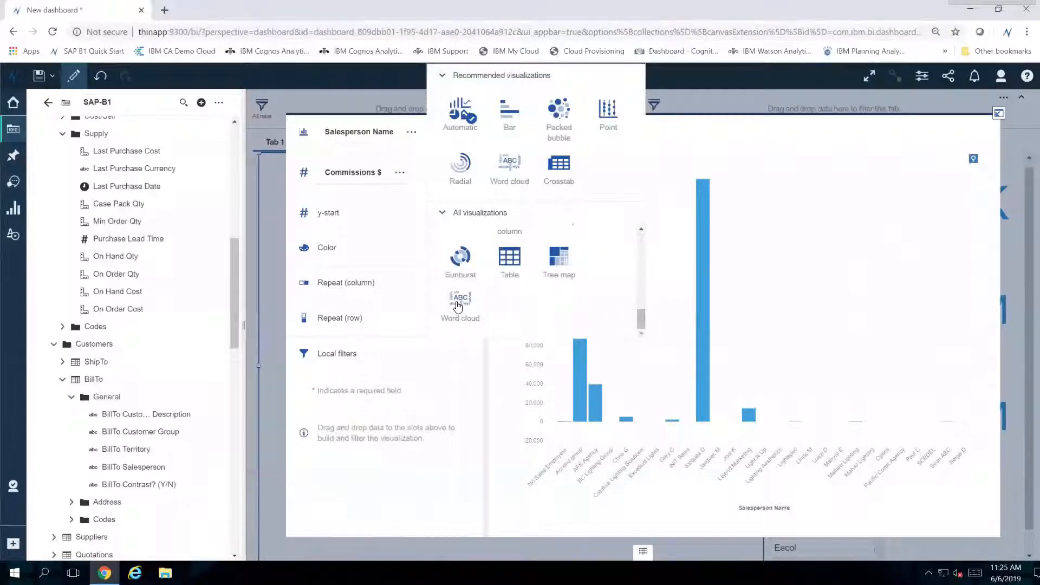
left_click(774, 235)
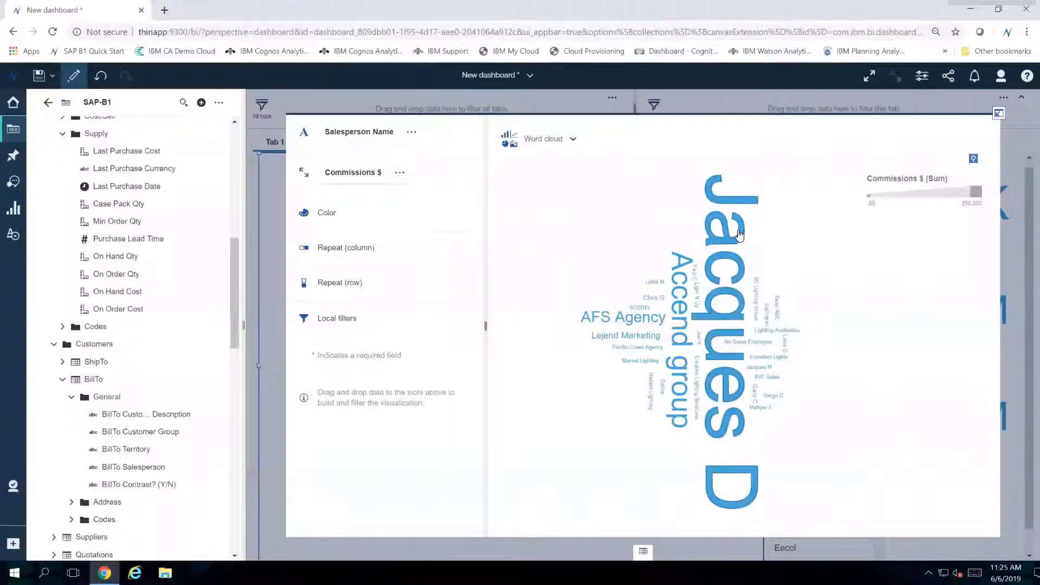
Inspect the commission values of the three most prominent entries in the word cloud, and return to the dashboard layout
mouse_move(740, 234)
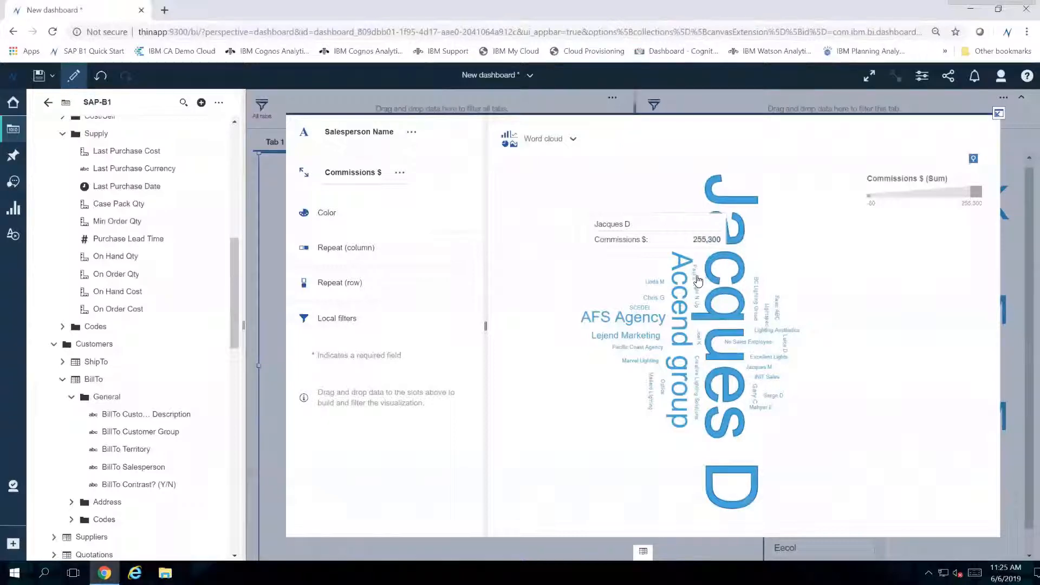
mouse_move(687, 286)
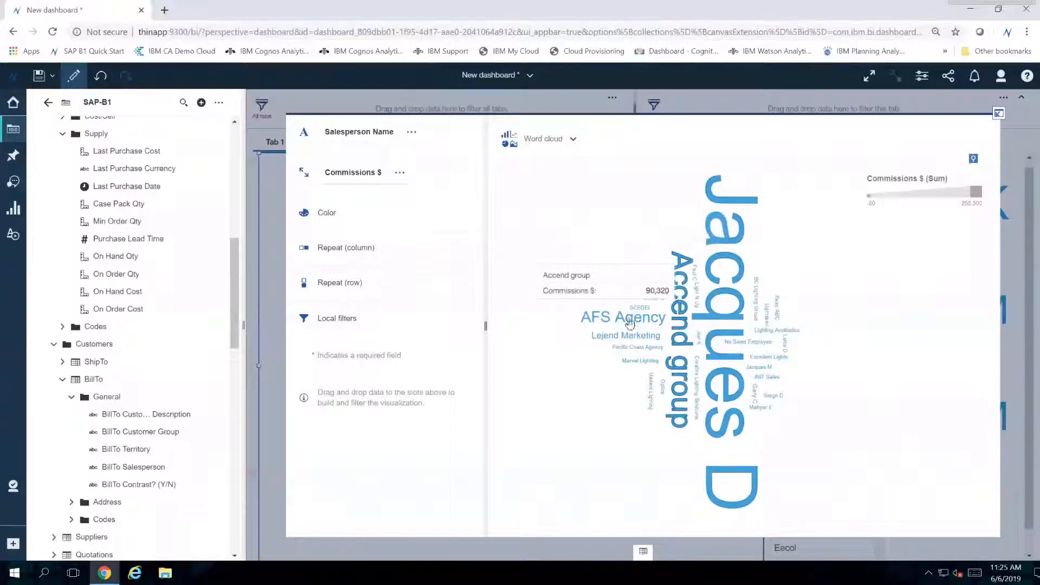
mouse_move(629, 323)
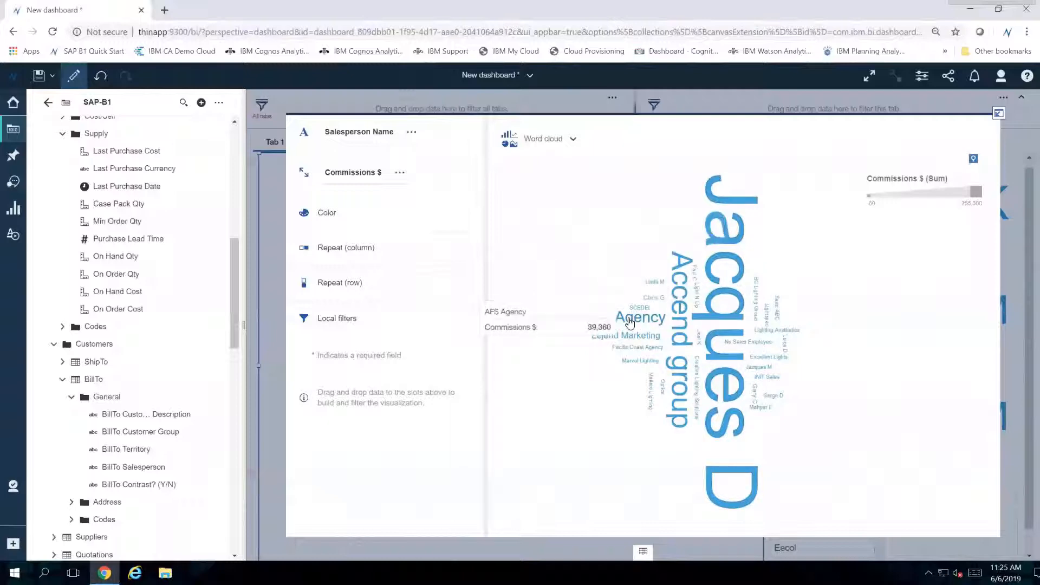
left_click(1000, 114)
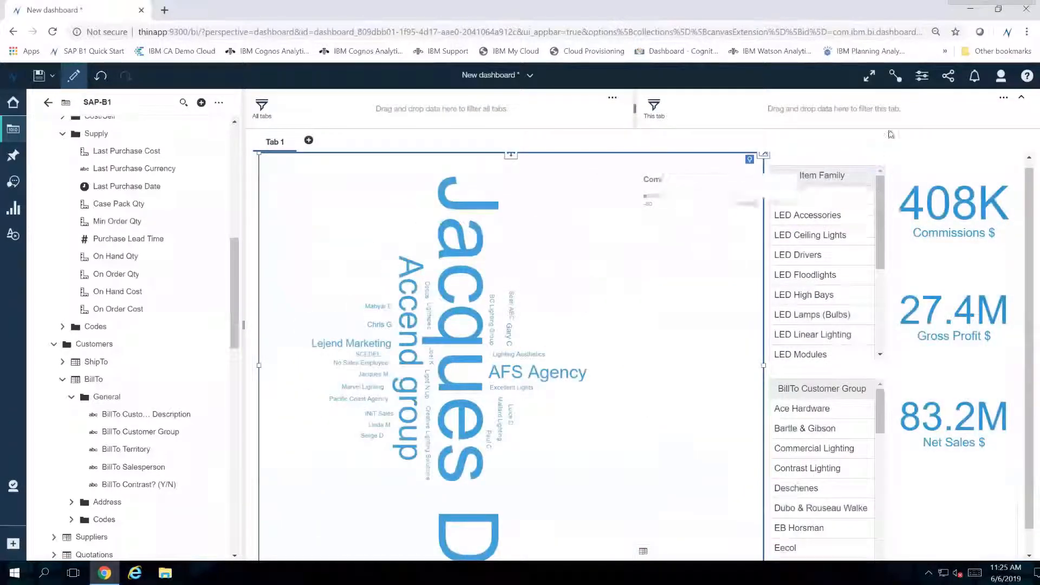
left_click(890, 142)
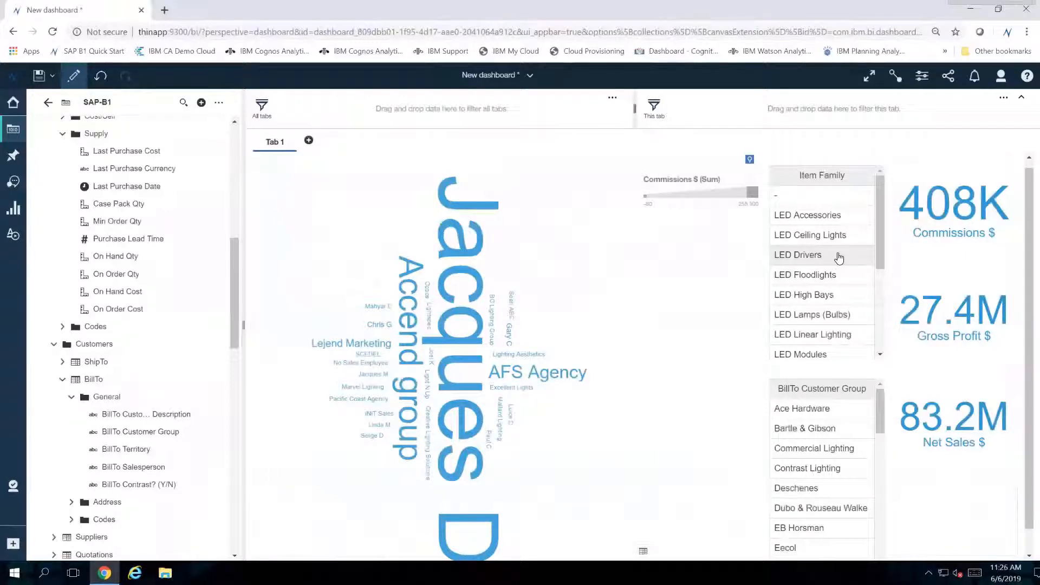
Filter the dashboard with its commissions word cloud by the LED Drivers item family
left_click_drag(834, 257, 839, 258)
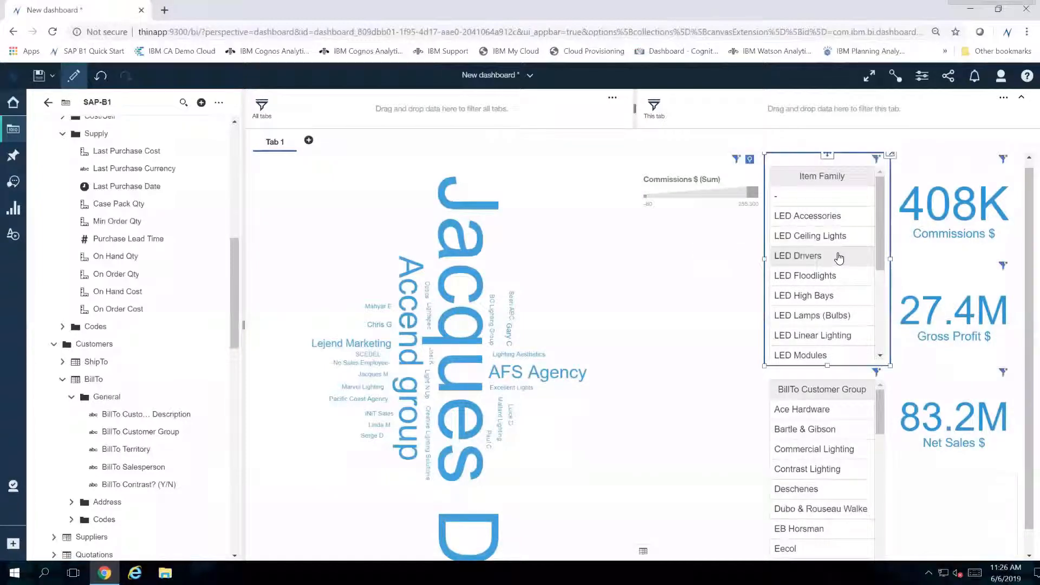